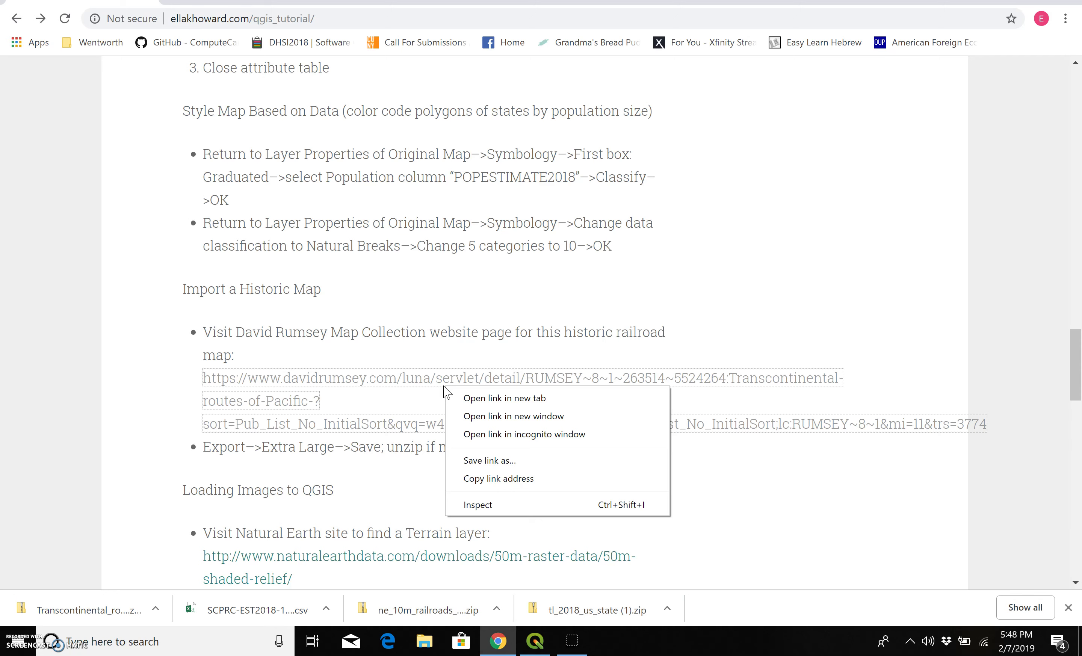
- Open the linked David Rumsey railroad map page in a new tab and display the map's export size options
{"action": "left_click", "coordinate": [472, 398]}
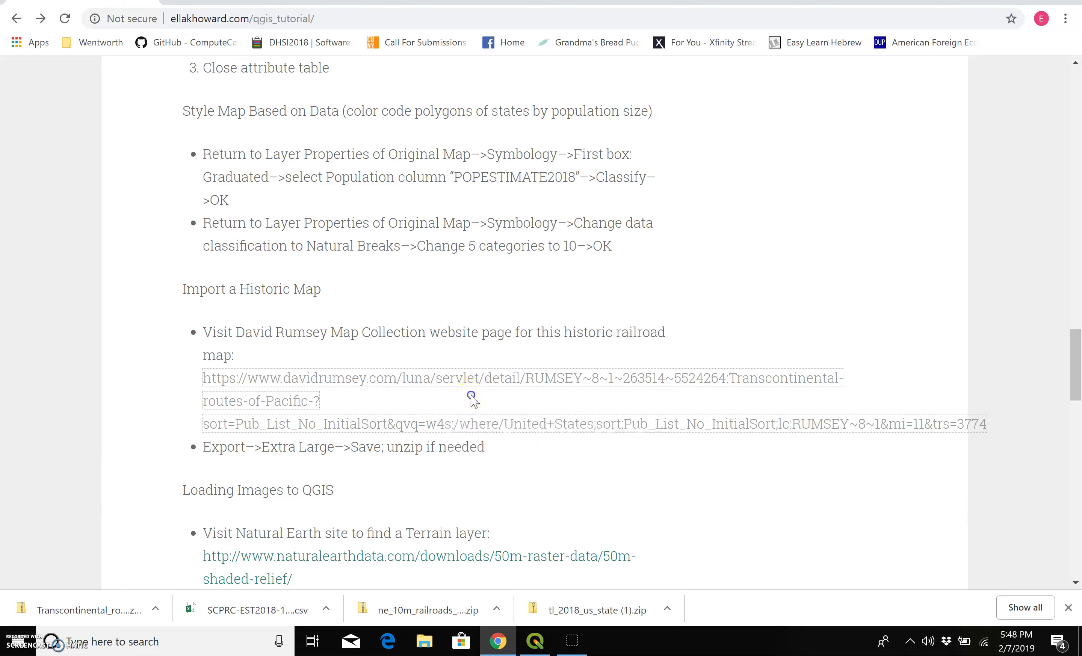
{"action": "left_click", "coordinate": [195, 1]}
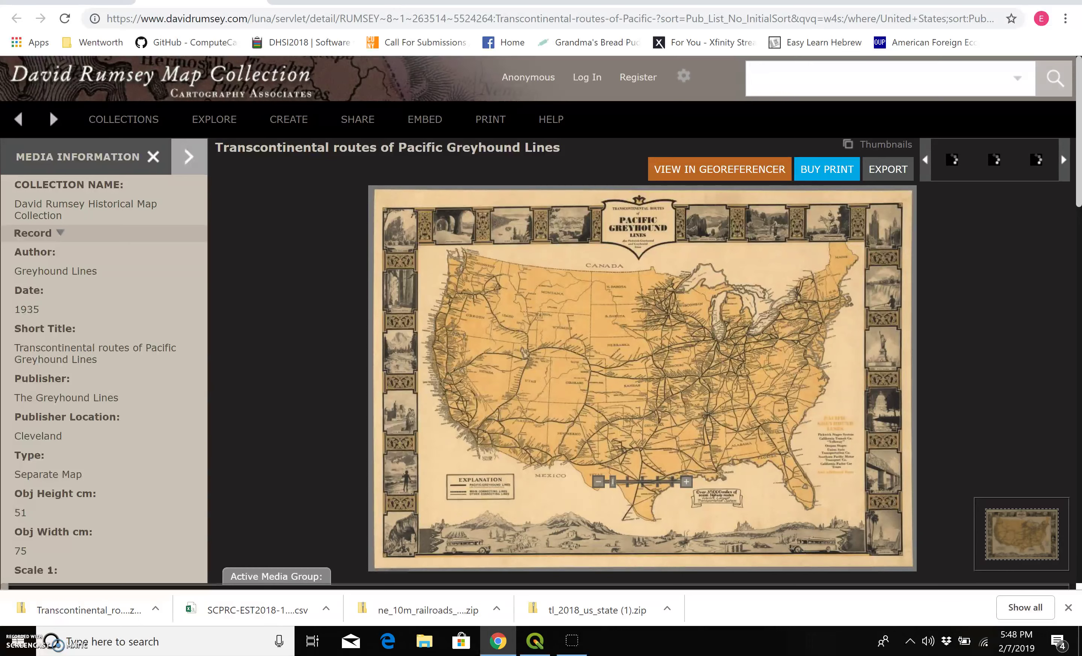
{"action": "left_click", "coordinate": [879, 167]}
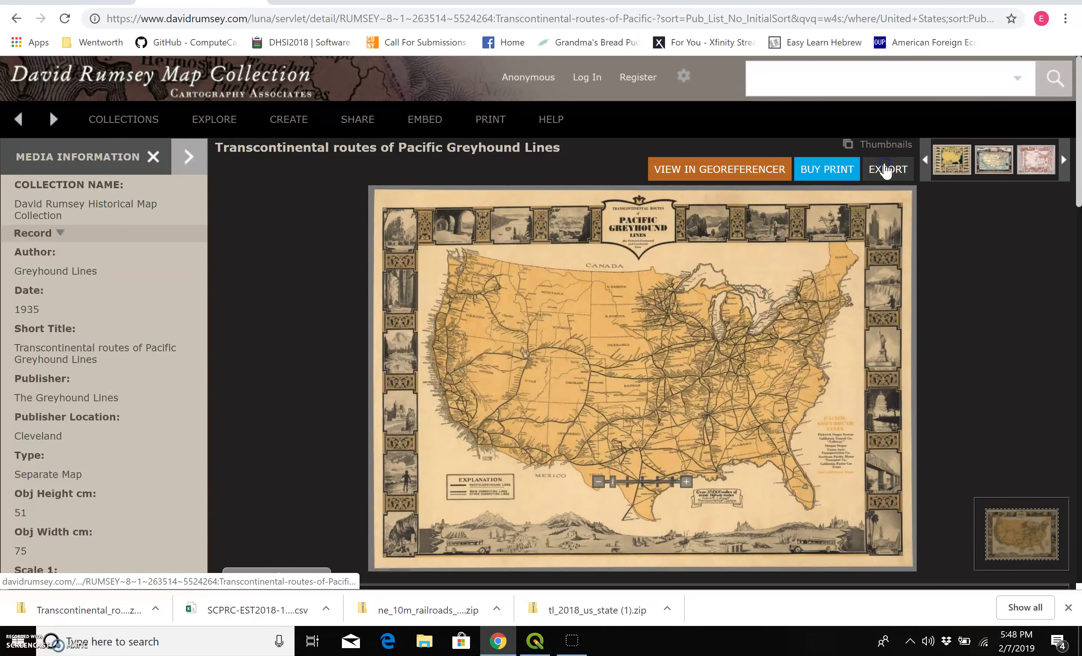
{"action": "left_click", "coordinate": [885, 170]}
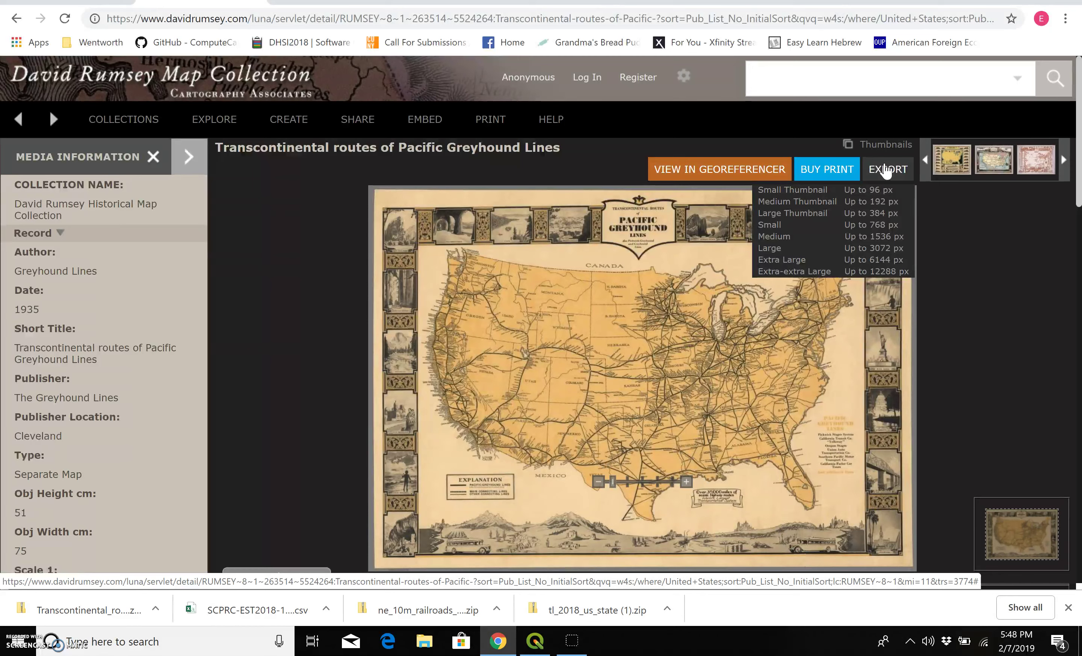
{"action": "left_click", "coordinate": [93, 618]}
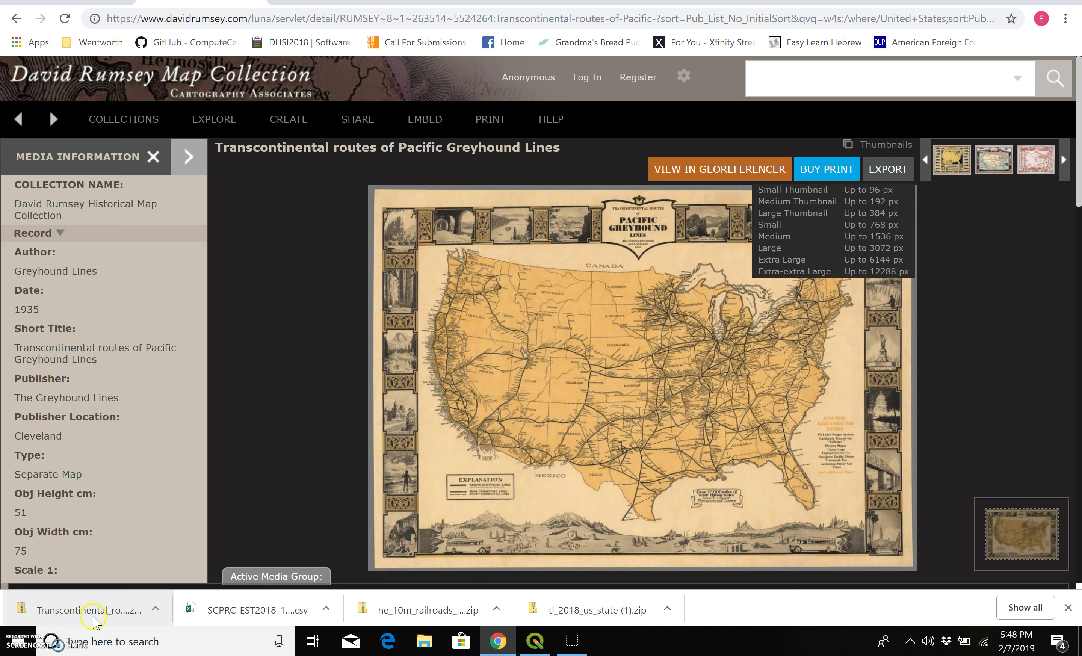
- Browse Downloads and the Desktop in File Explorer, examine the contents of the extracted Pacific Greyhound Lines map folder, and close the window
{"action": "left_click", "coordinate": [425, 643]}
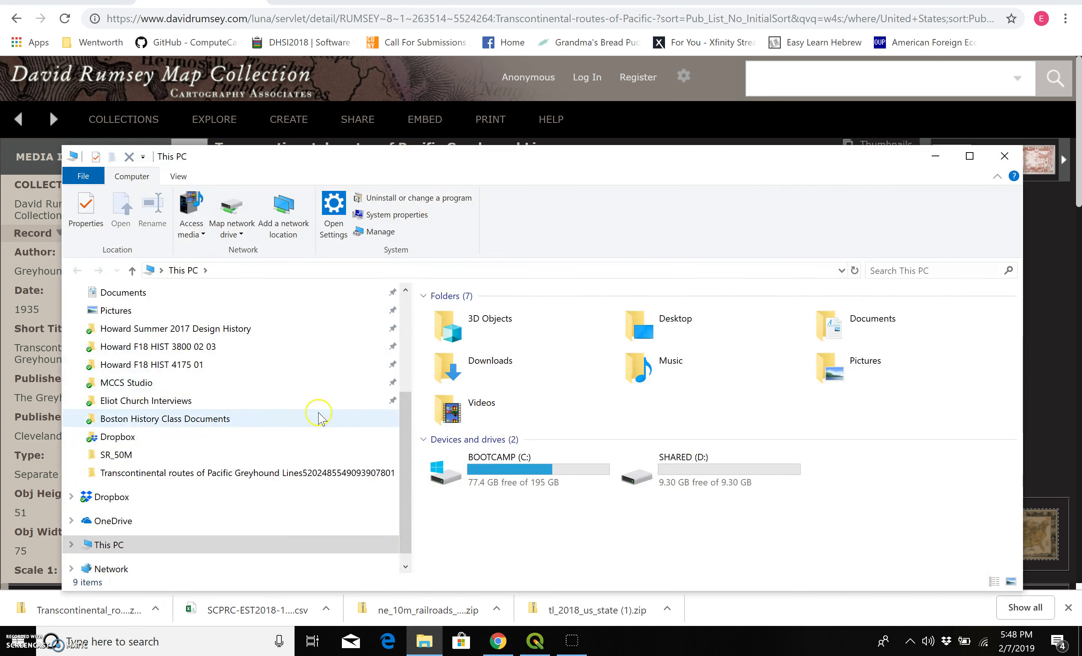
{"action": "scroll", "coordinate": [392, 380], "scroll_direction": "up", "scroll_amount": 1}
{"action": "scroll", "coordinate": [392, 380], "scroll_direction": "up", "scroll_amount": 2}
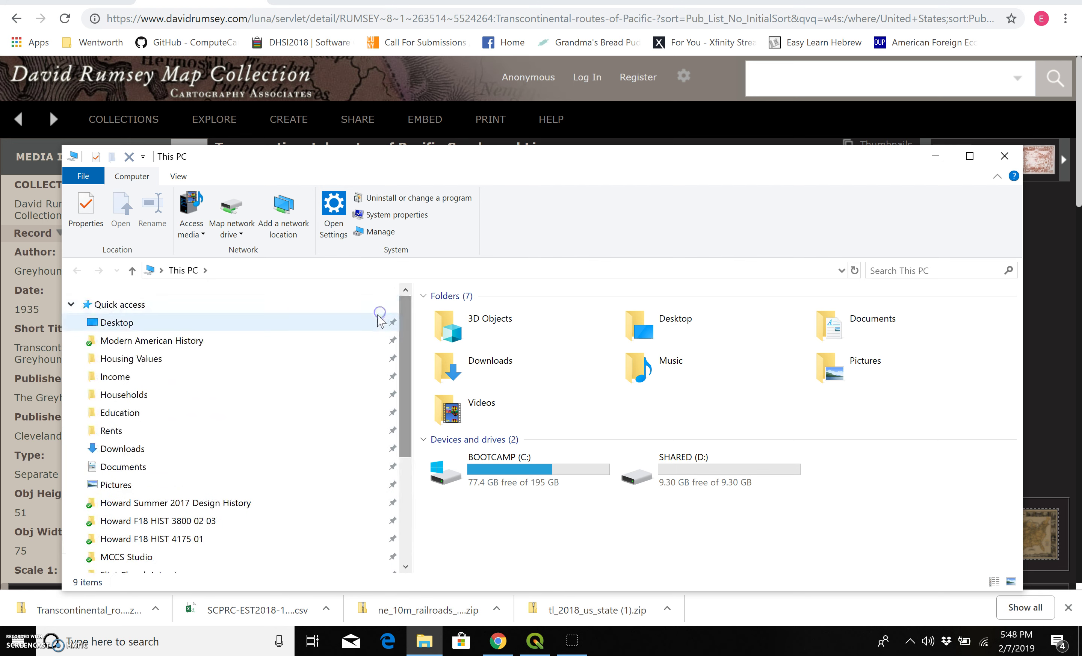
{"action": "left_click", "coordinate": [322, 446]}
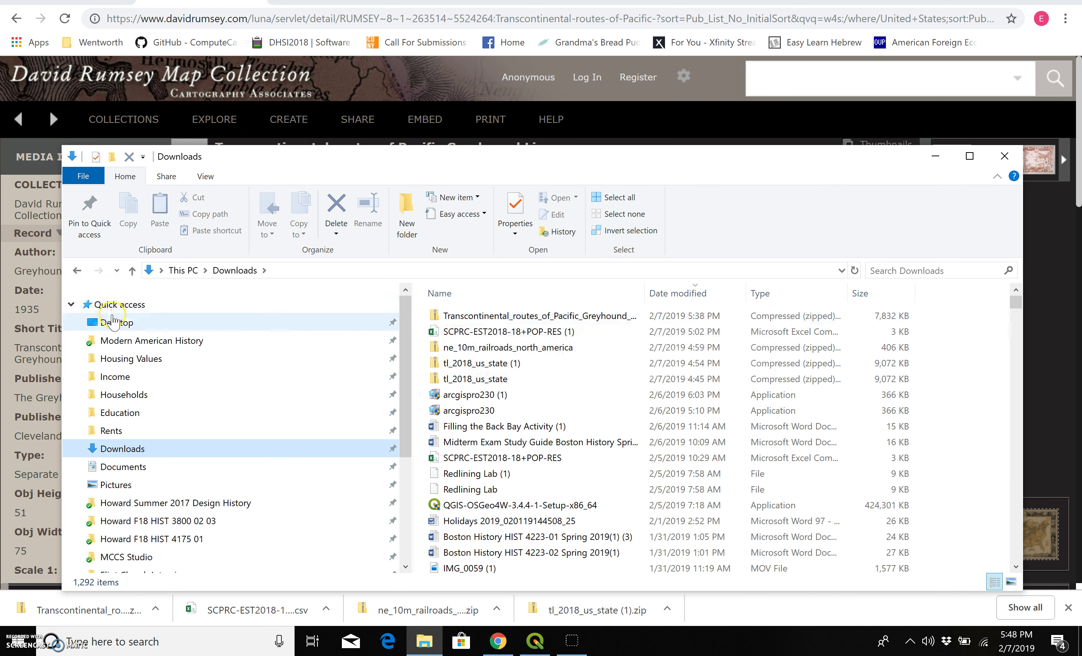
{"action": "left_click", "coordinate": [114, 322]}
{"action": "left_click_drag", "start_coordinate": [1031, 353], "coordinate": [1029, 368]}
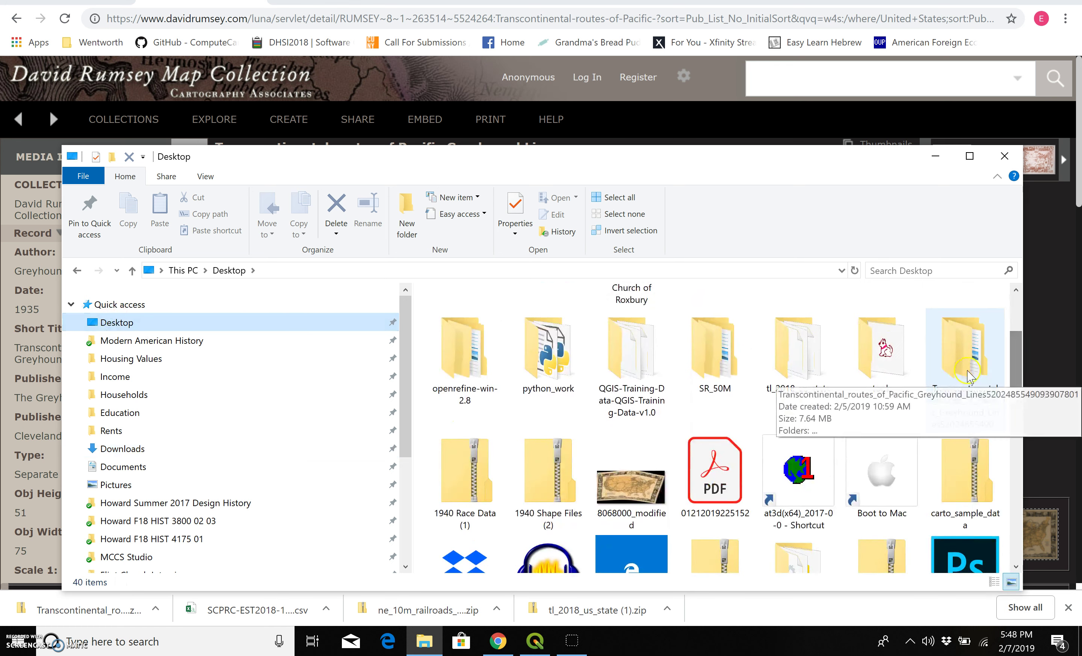
{"action": "double_click", "coordinate": [965, 375]}
{"action": "double_click", "coordinate": [544, 315]}
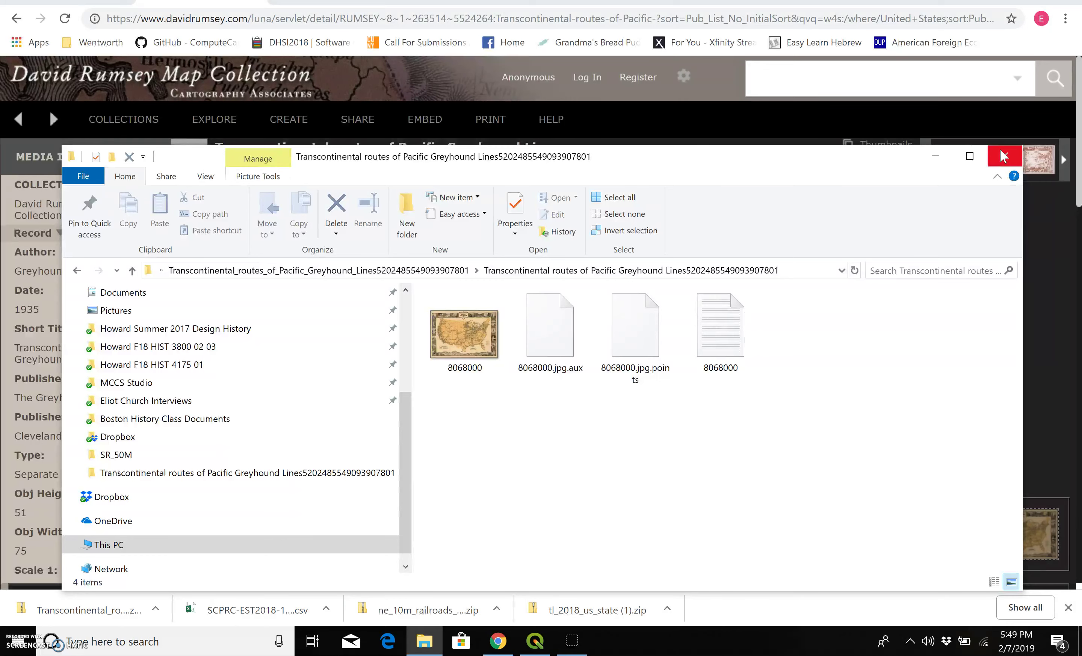
{"action": "left_click", "coordinate": [1002, 155]}
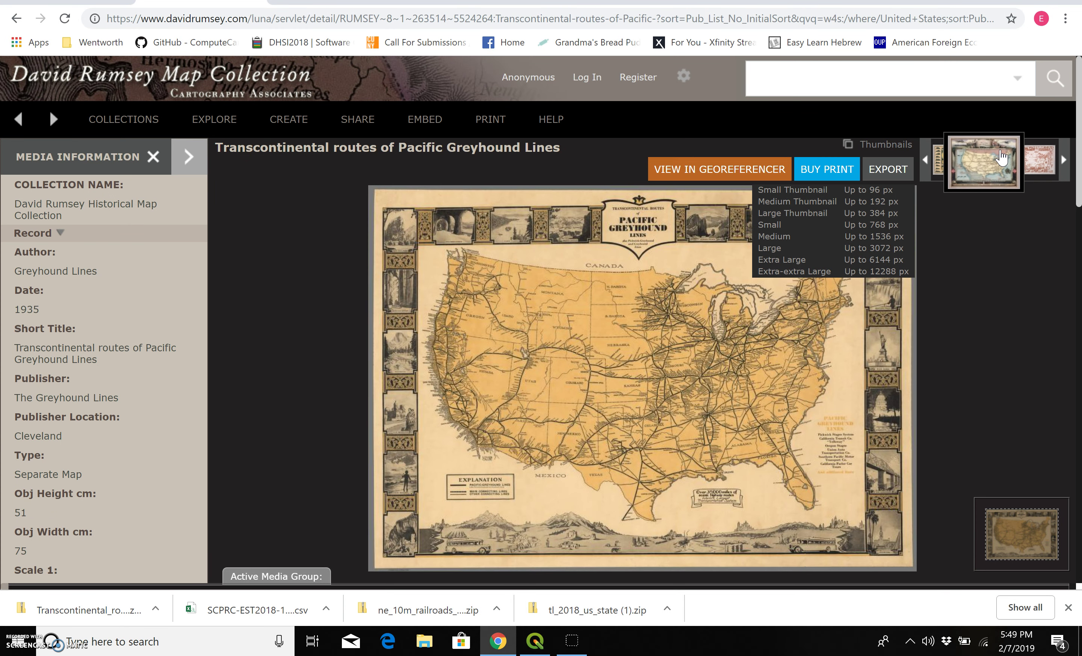
- View the Natural Earth 1:50m Shaded Relief page, and switch to QGIS to browse for a raster dataset to add
{"action": "left_click", "coordinate": [462, 2]}
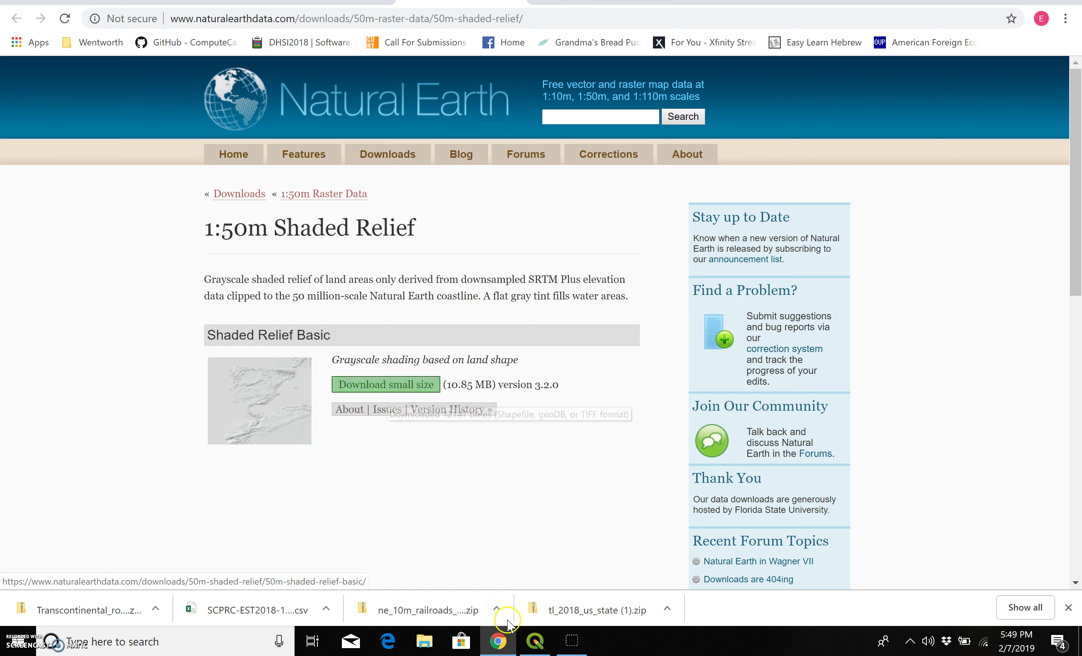
{"action": "left_click", "coordinate": [542, 646]}
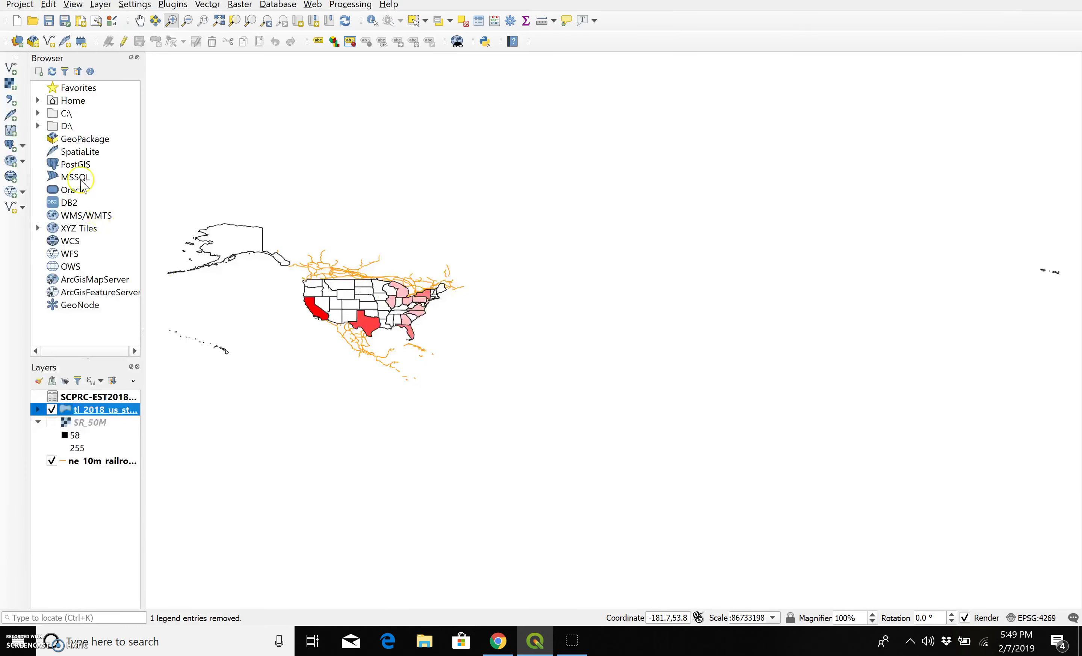
{"action": "left_click", "coordinate": [9, 85]}
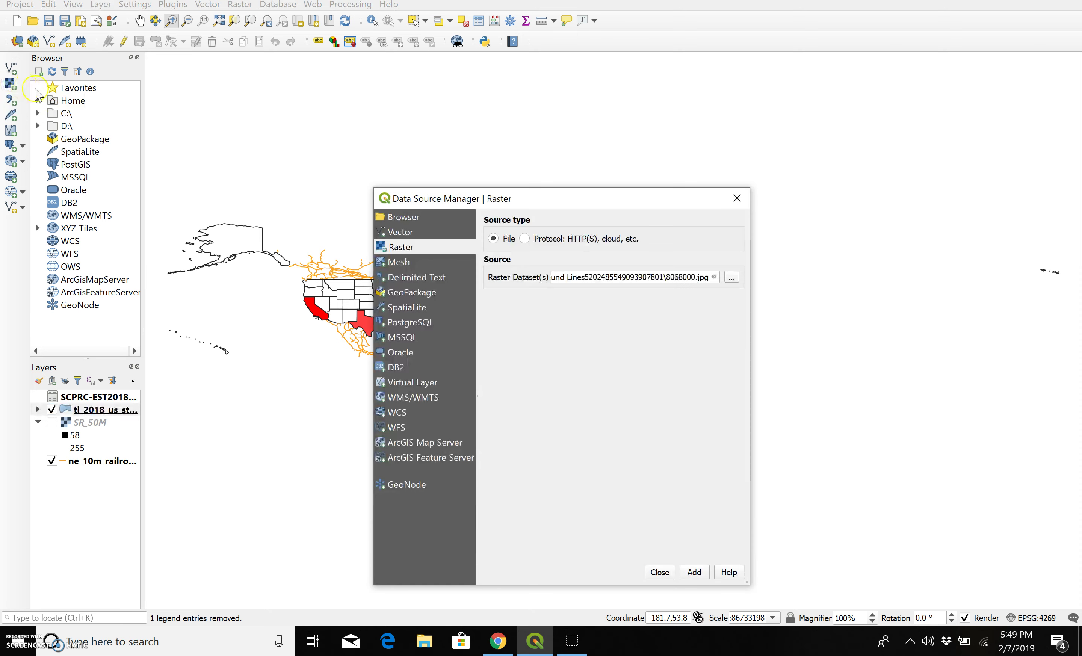
{"action": "left_click", "coordinate": [731, 278]}
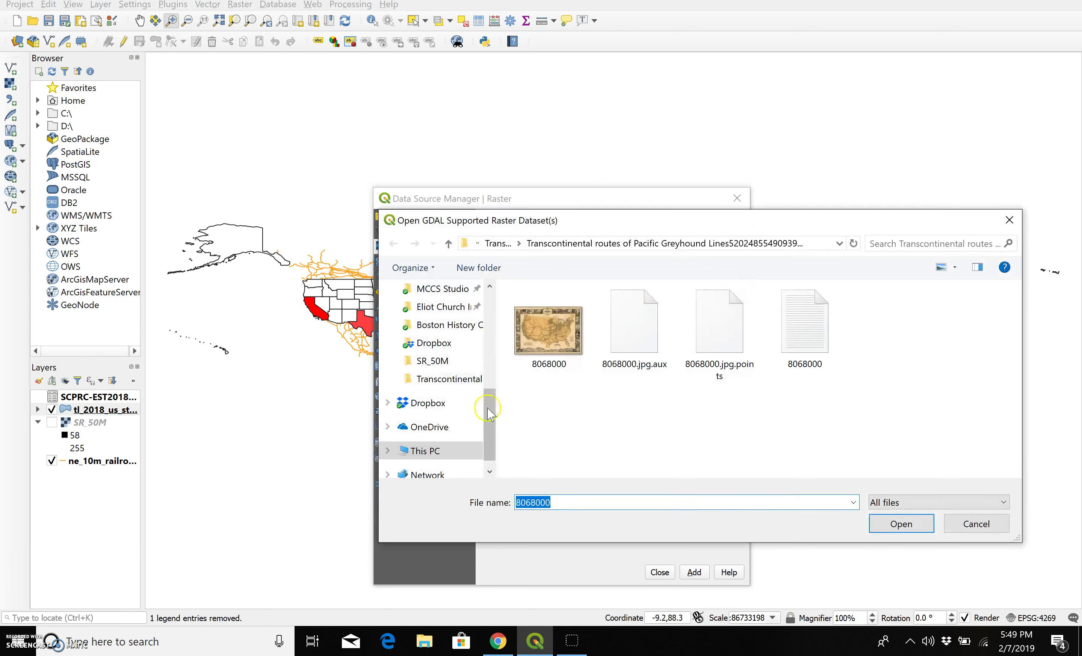
- Add the SR_50M TIF file from the SR_50M folder on the Desktop to the project as a raster layer
{"action": "left_click_drag", "start_coordinate": [490, 416], "coordinate": [481, 300]}
{"action": "left_click", "coordinate": [438, 323]}
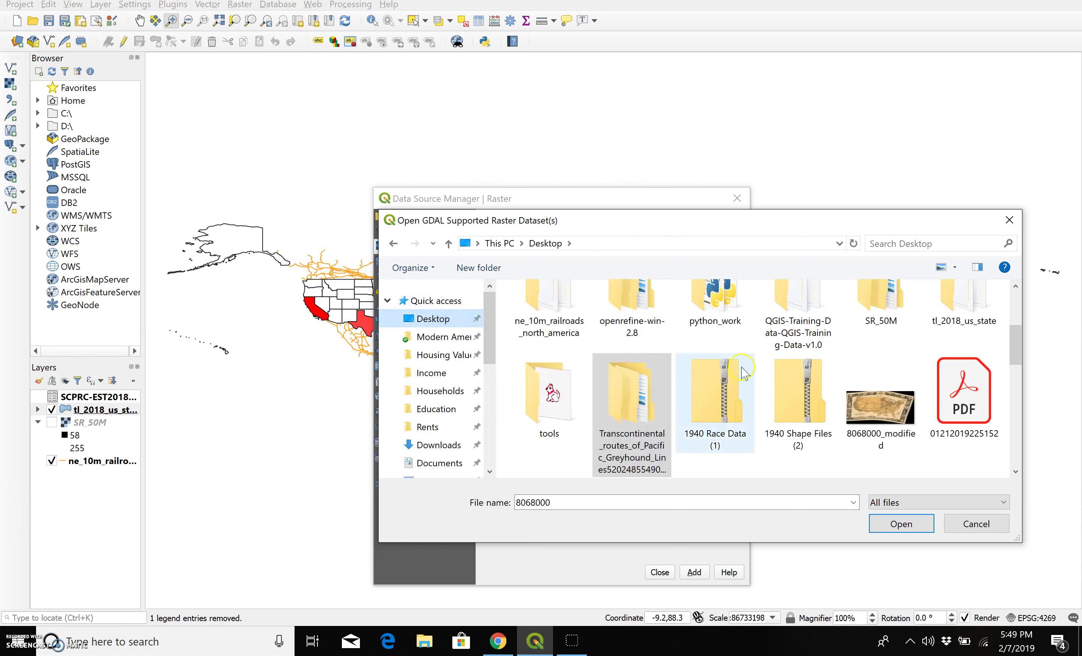
{"action": "left_click", "coordinate": [1016, 361]}
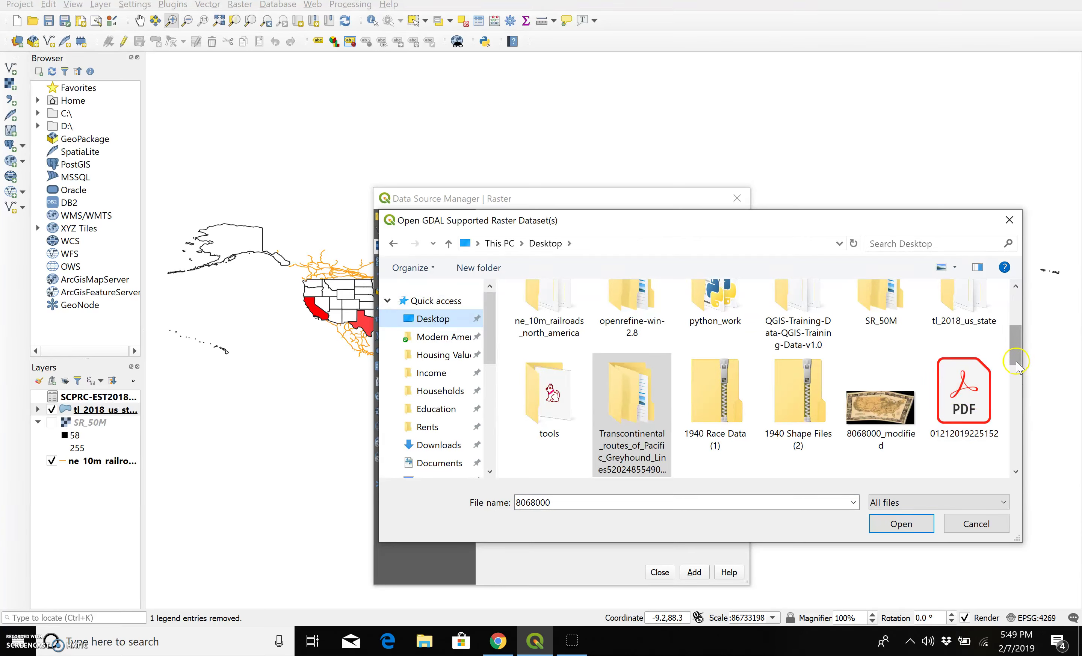
{"action": "scroll", "coordinate": [880, 327], "scroll_direction": "up", "scroll_amount": 2}
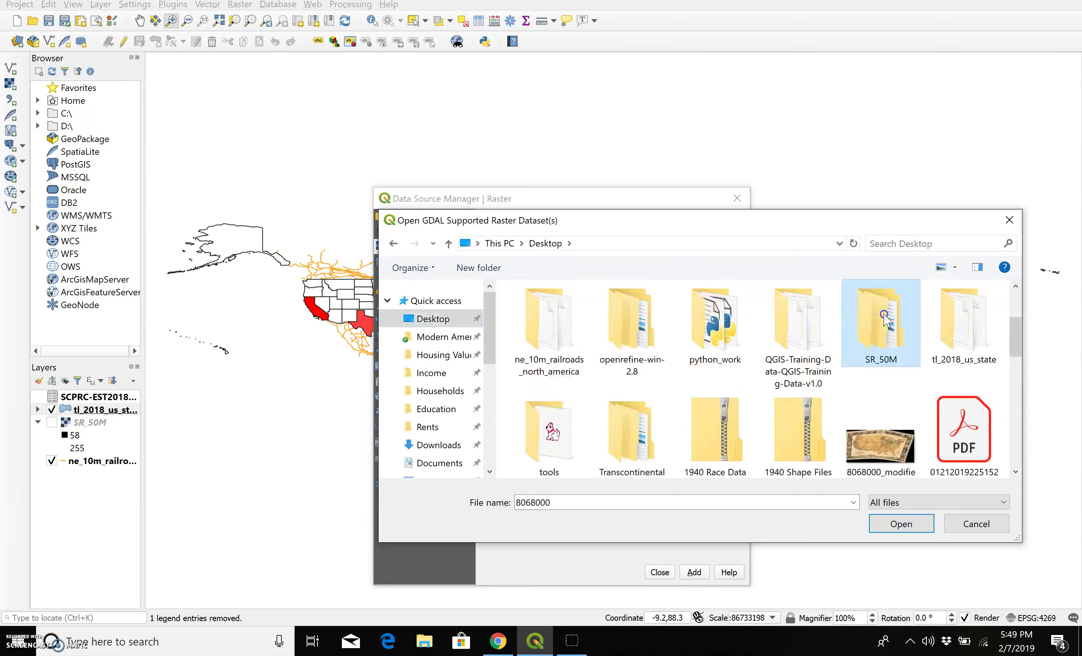
{"action": "double_click", "coordinate": [880, 327]}
{"action": "double_click", "coordinate": [525, 312]}
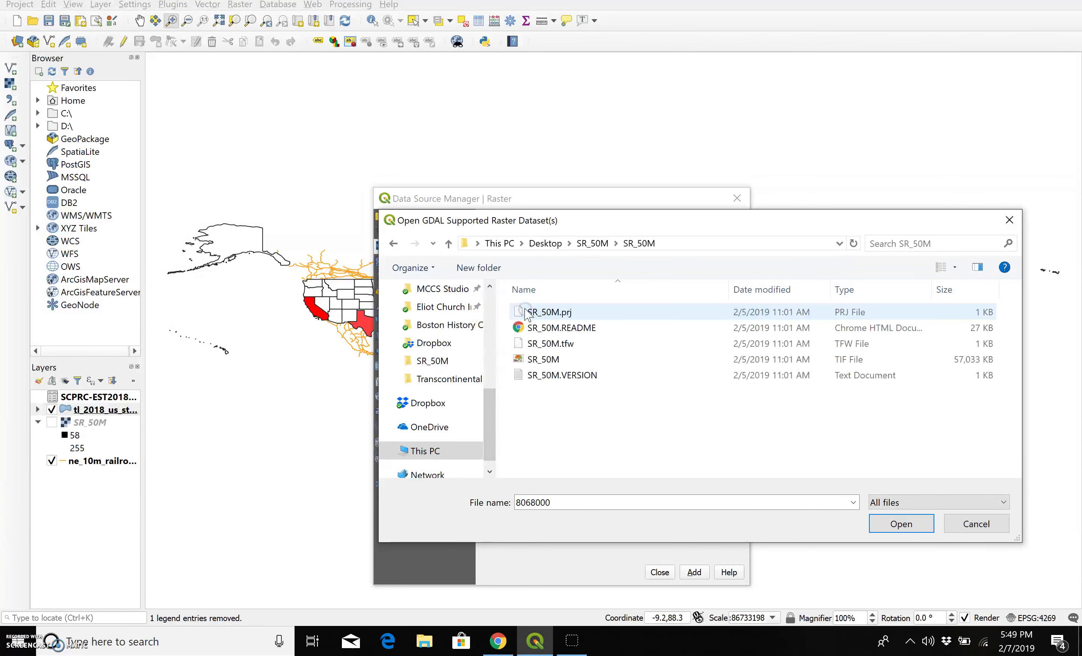
{"action": "left_click", "coordinate": [840, 360]}
{"action": "double_click", "coordinate": [592, 360]}
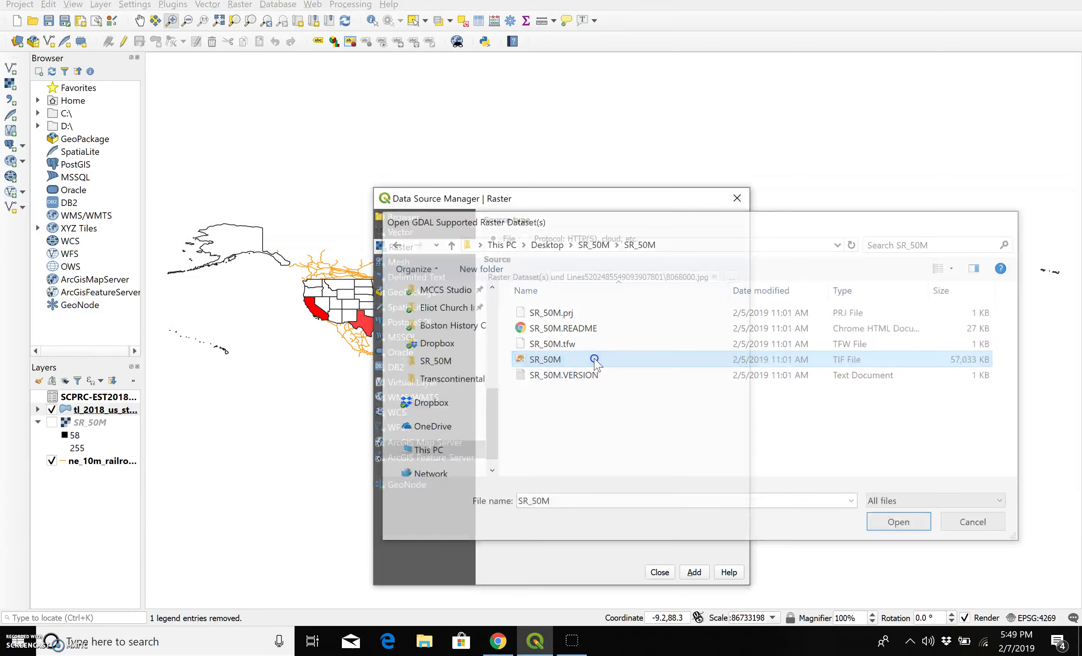
{"action": "left_click", "coordinate": [701, 574]}
{"action": "left_click", "coordinate": [658, 571]}
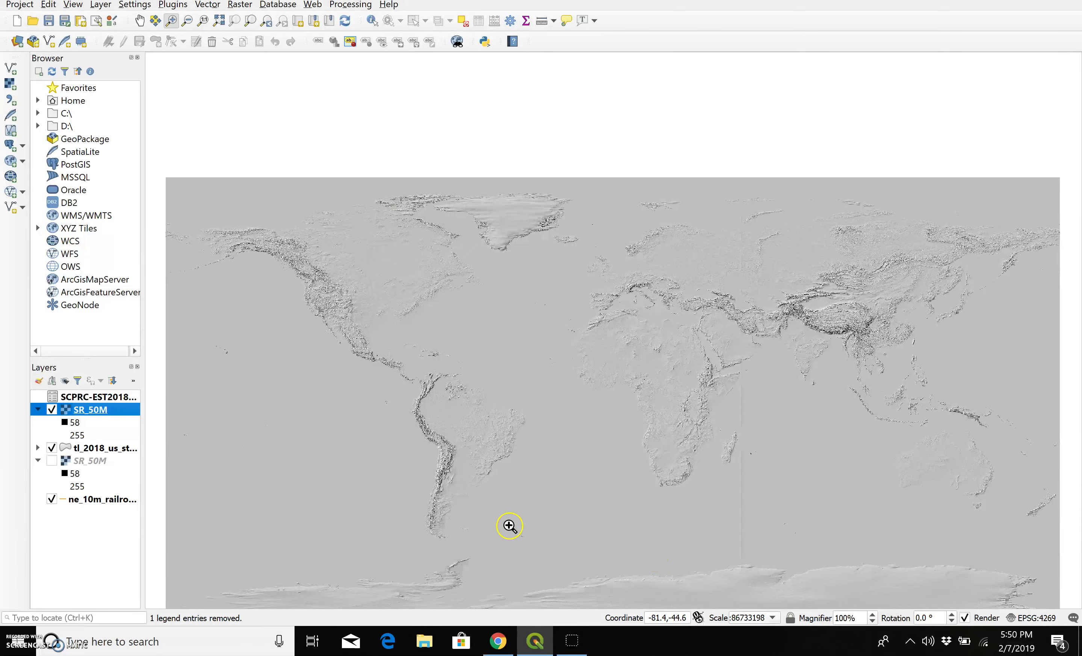
- Zoom to the new SR_50M layer's extent and move the tl_2018_us_state layer above it in the layer order
{"action": "right_click", "coordinate": [85, 411]}
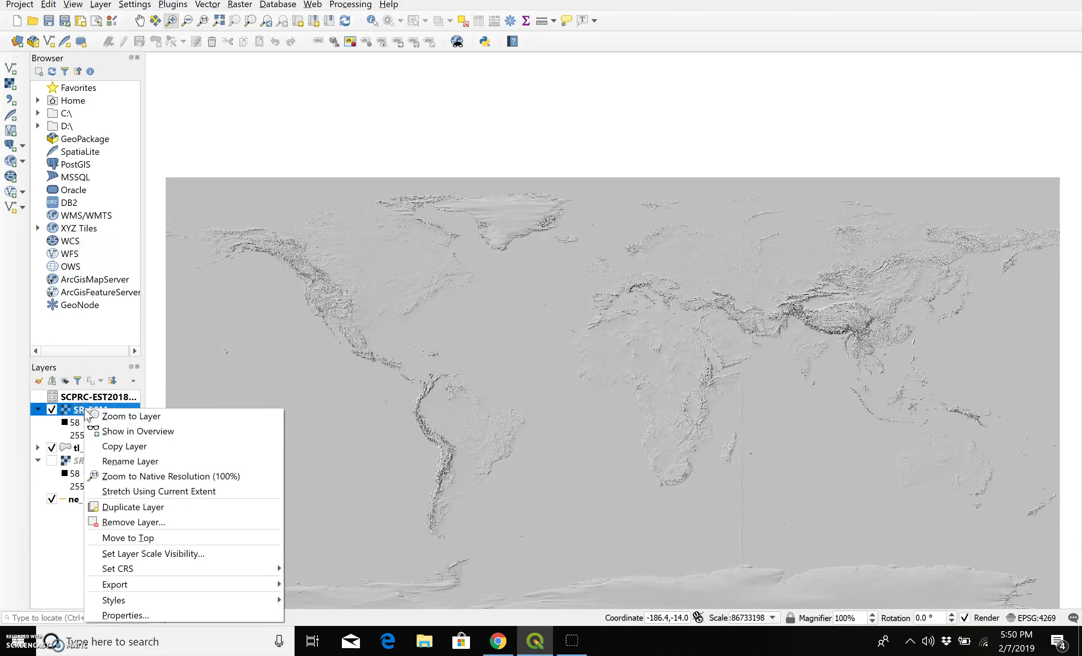
{"action": "left_click", "coordinate": [106, 417]}
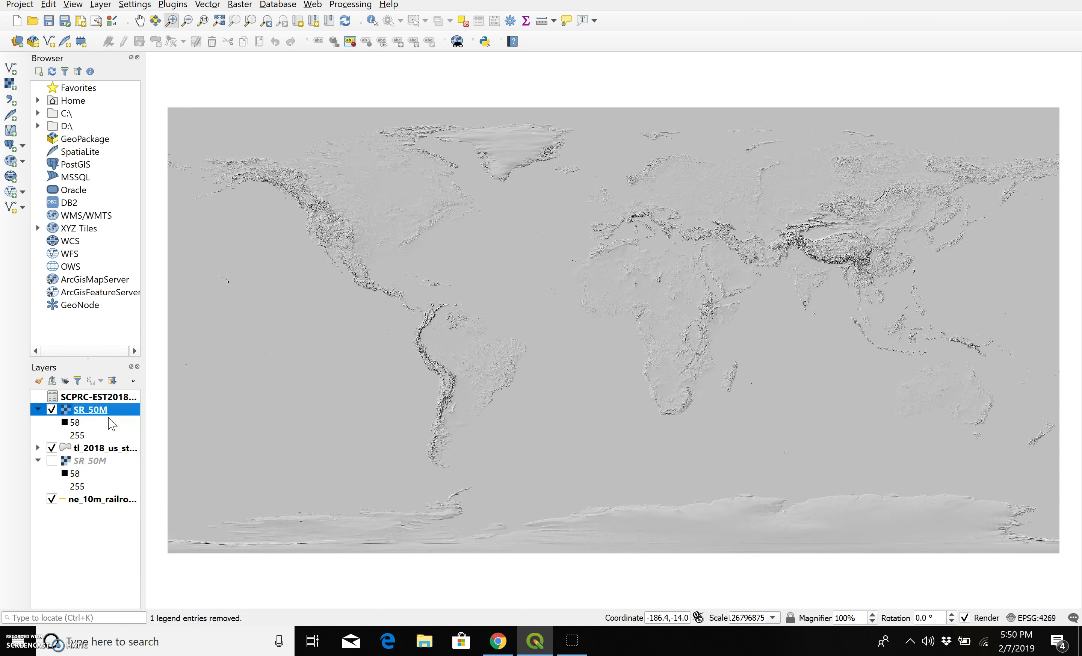
{"action": "left_click_drag", "start_coordinate": [110, 447], "coordinate": [99, 402]}
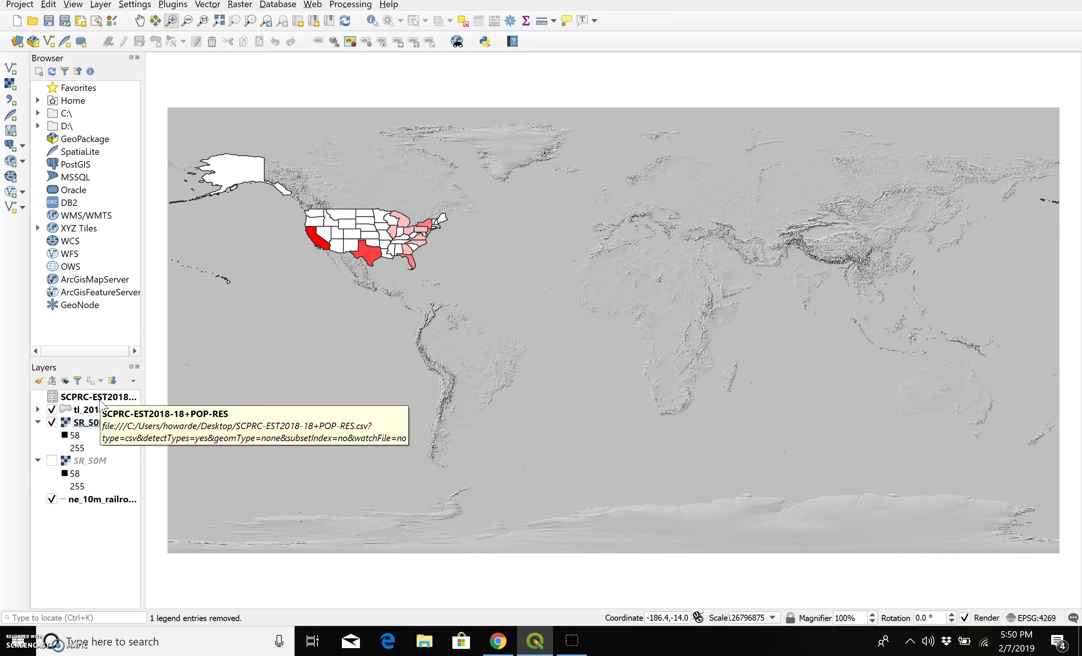
{"action": "left_click", "coordinate": [103, 410]}
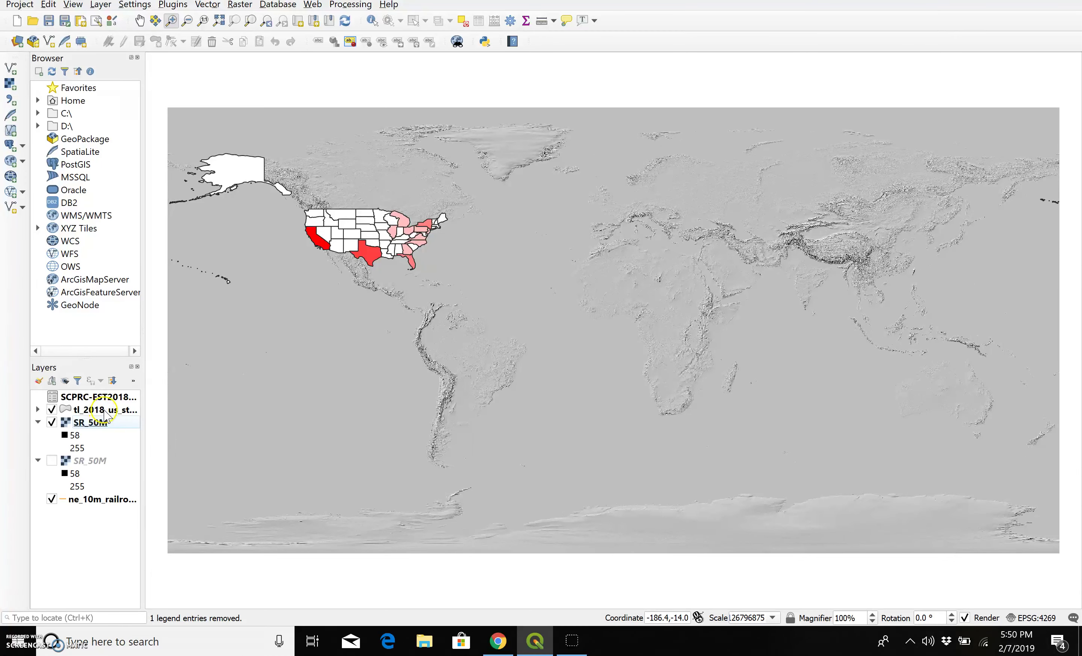
- Style the tl_2018_us_state layer with a single symbol at 36.5% opacity and apply the change
{"action": "right_click", "coordinate": [74, 410]}
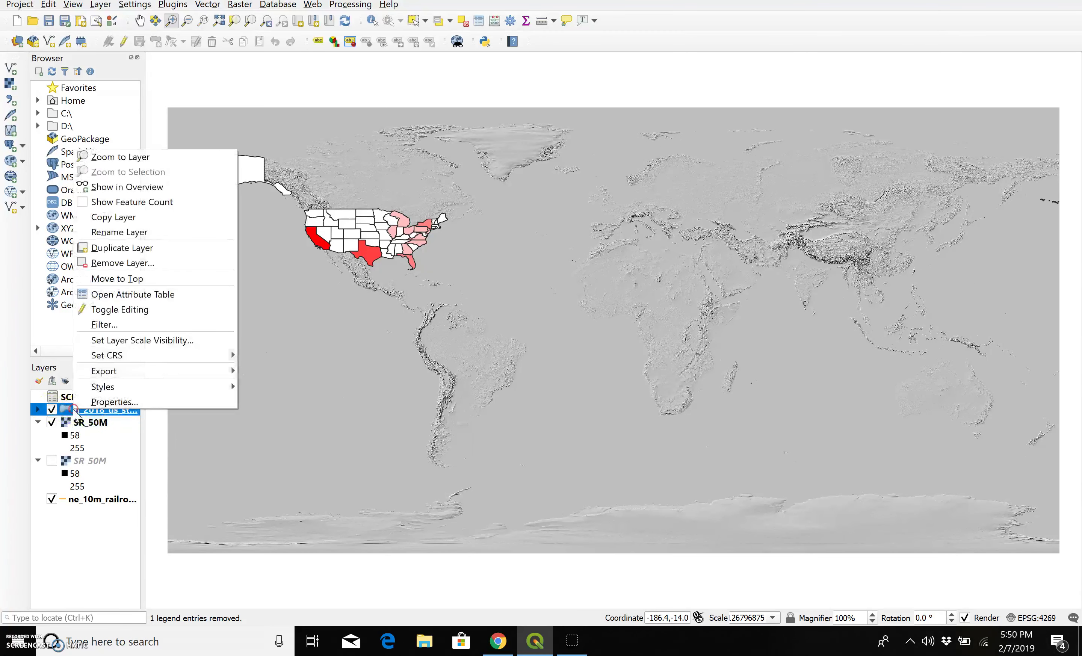
{"action": "left_click", "coordinate": [106, 401]}
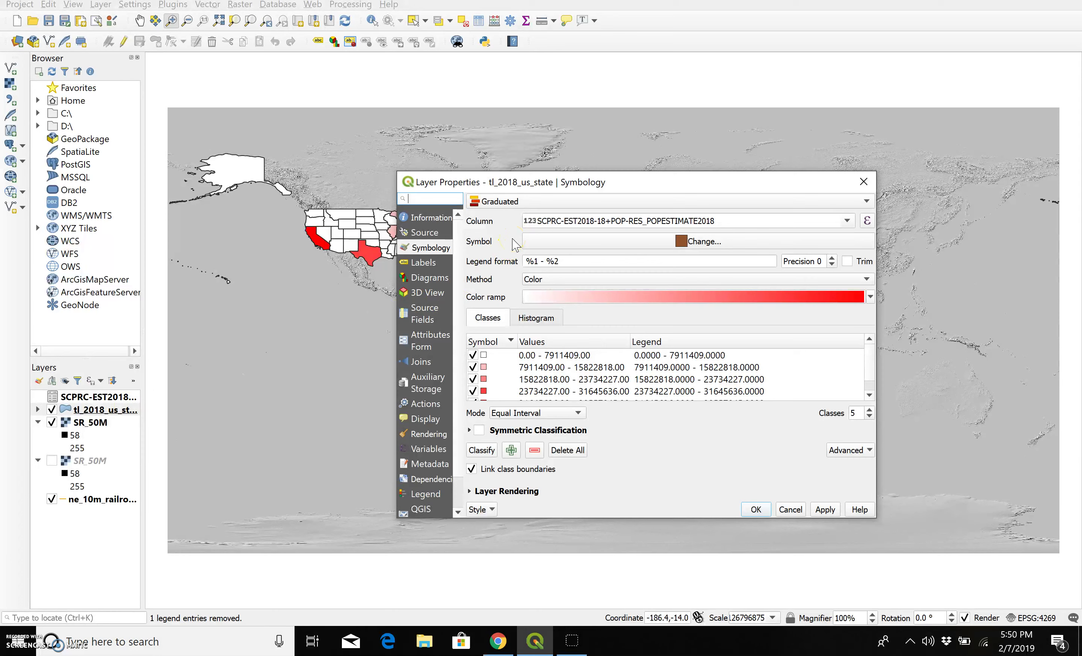
{"action": "left_click", "coordinate": [555, 202]}
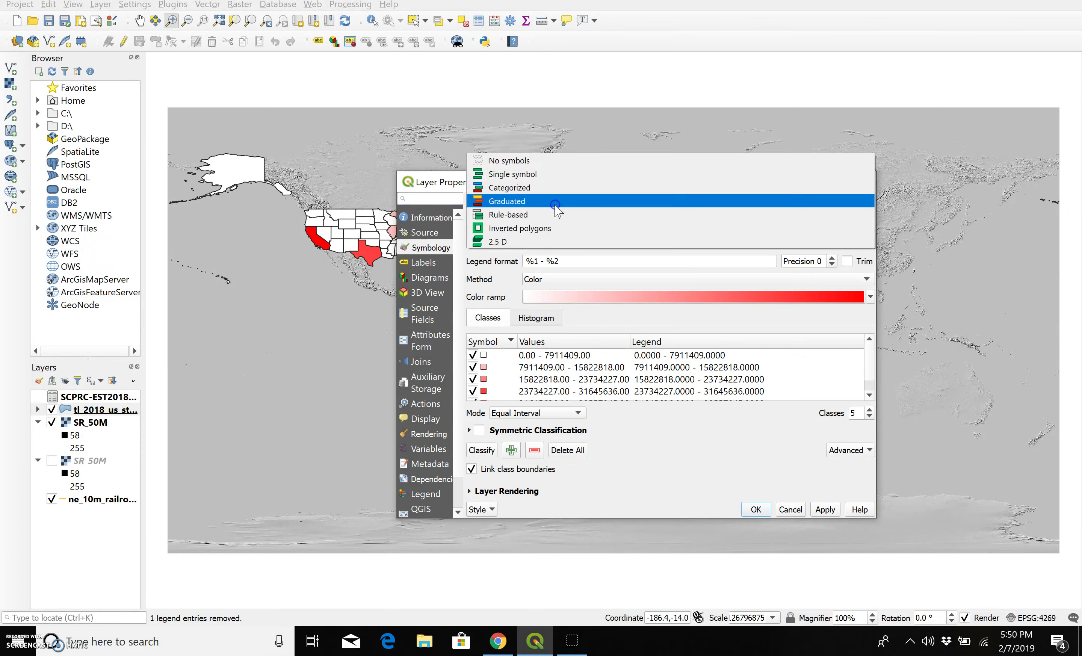
{"action": "left_click", "coordinate": [552, 174]}
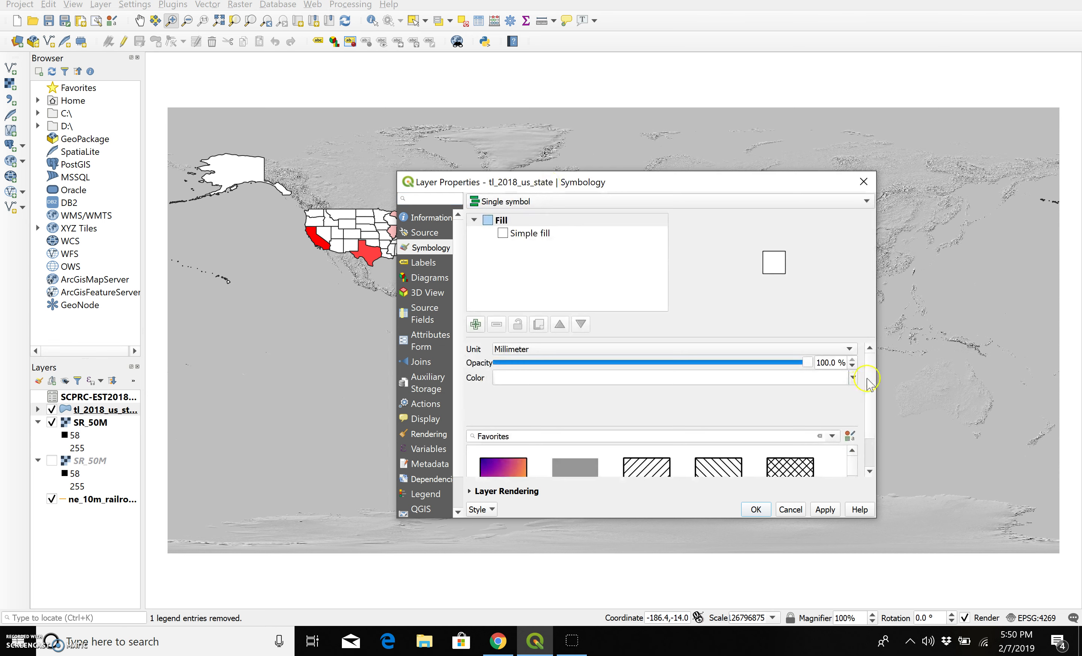
{"action": "left_click_drag", "start_coordinate": [807, 363], "coordinate": [615, 379]}
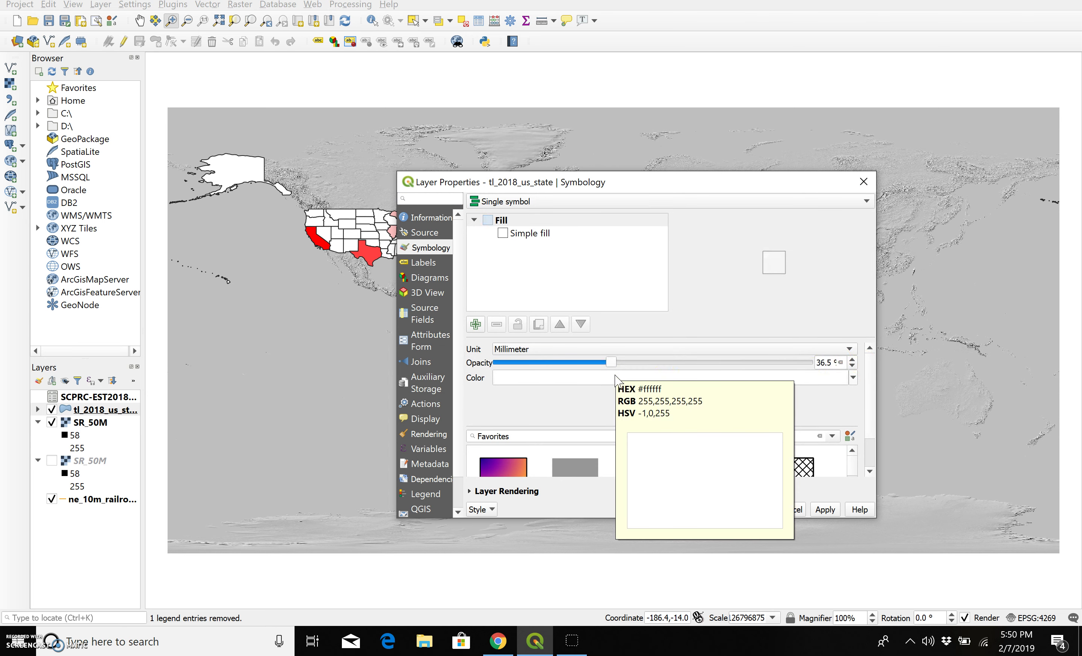
{"action": "left_click", "coordinate": [829, 510]}
{"action": "left_click", "coordinate": [756, 510]}
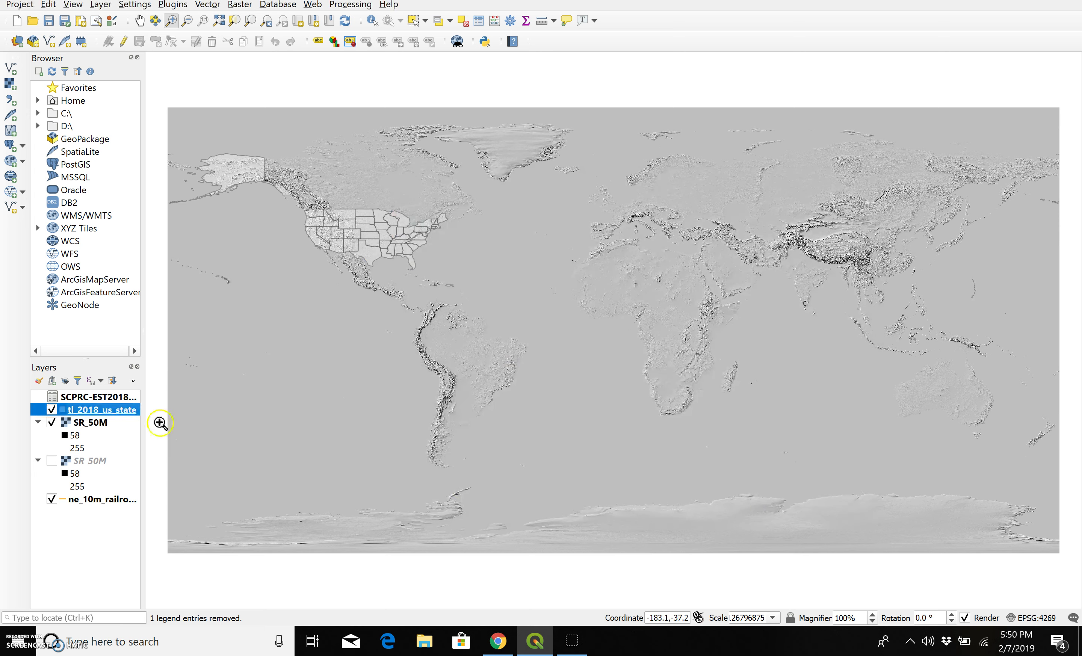
- Give the tl_2018_us_state layer graduated symbology based on the SCPRC-EST2018-18+POP-RES_POPESTIMATE2018 column and classify its values
{"action": "right_click", "coordinate": [107, 409]}
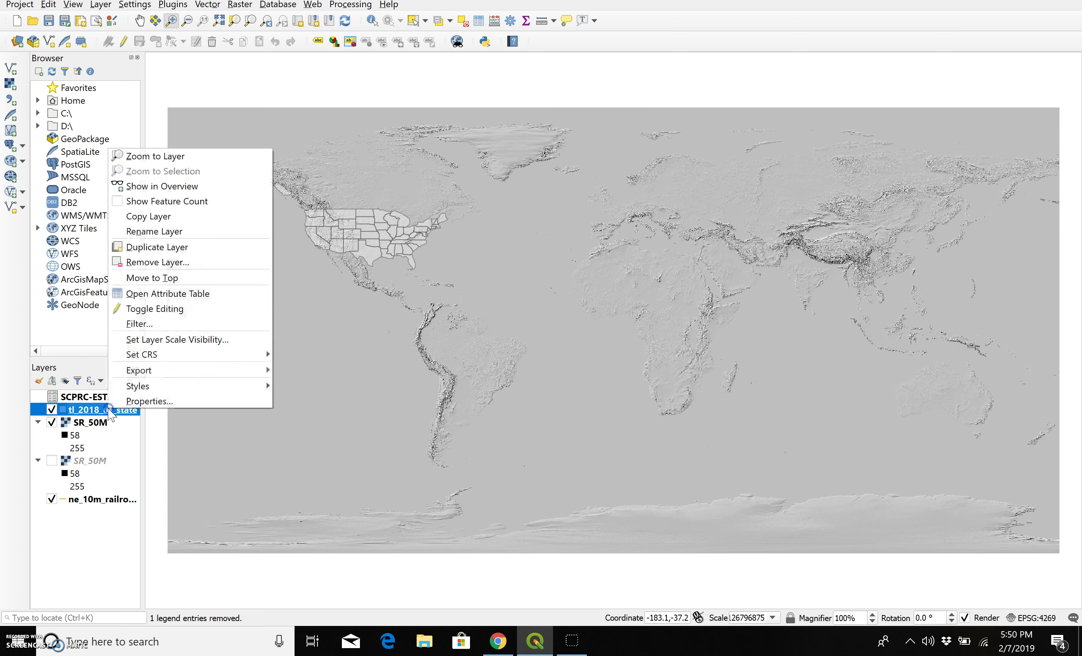
{"action": "left_click", "coordinate": [154, 402]}
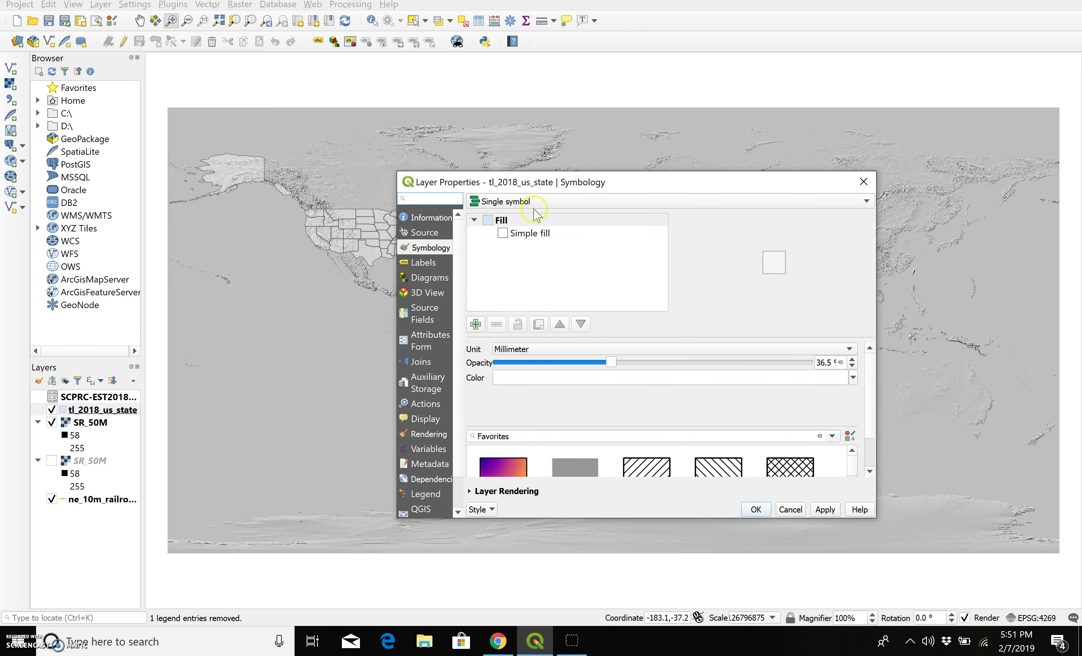
{"action": "left_click", "coordinate": [535, 202]}
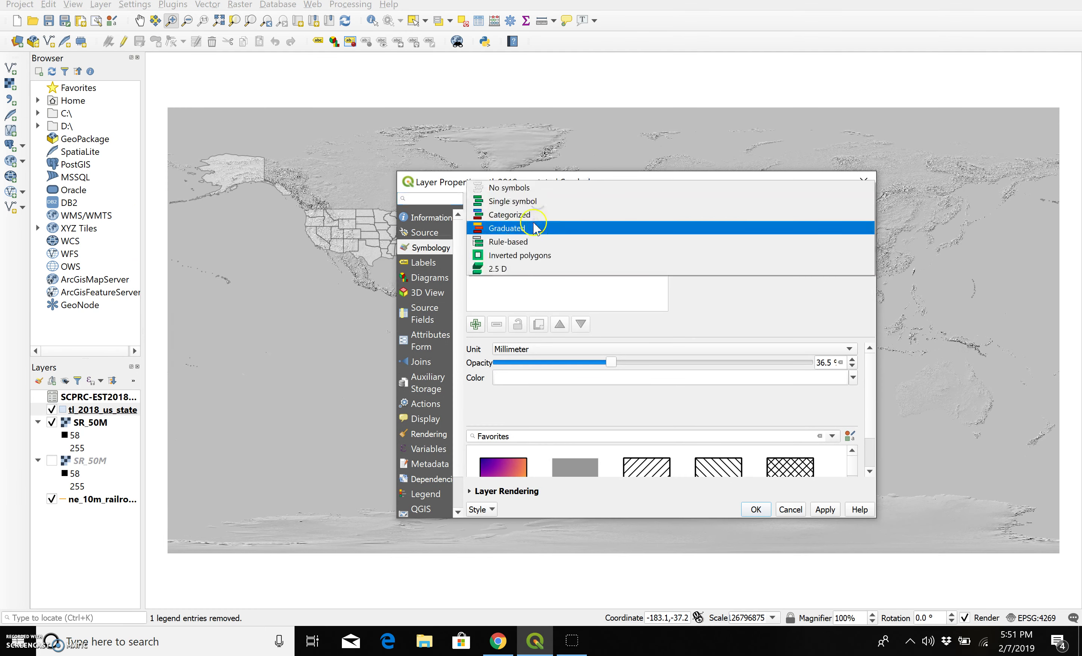
{"action": "left_click", "coordinate": [536, 228]}
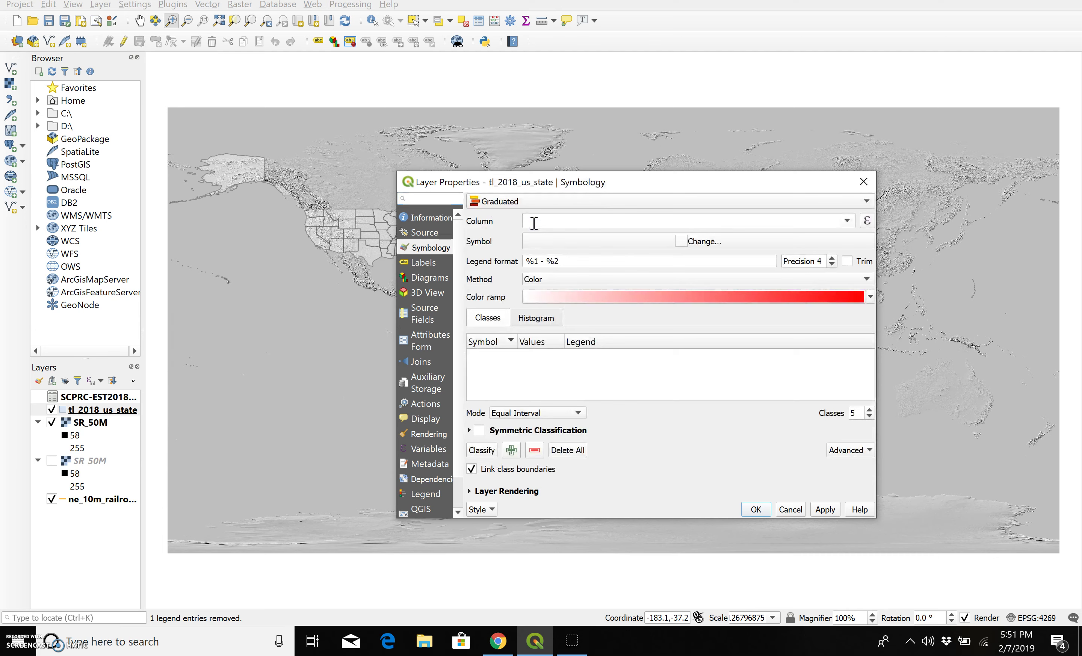
{"action": "left_click", "coordinate": [486, 450]}
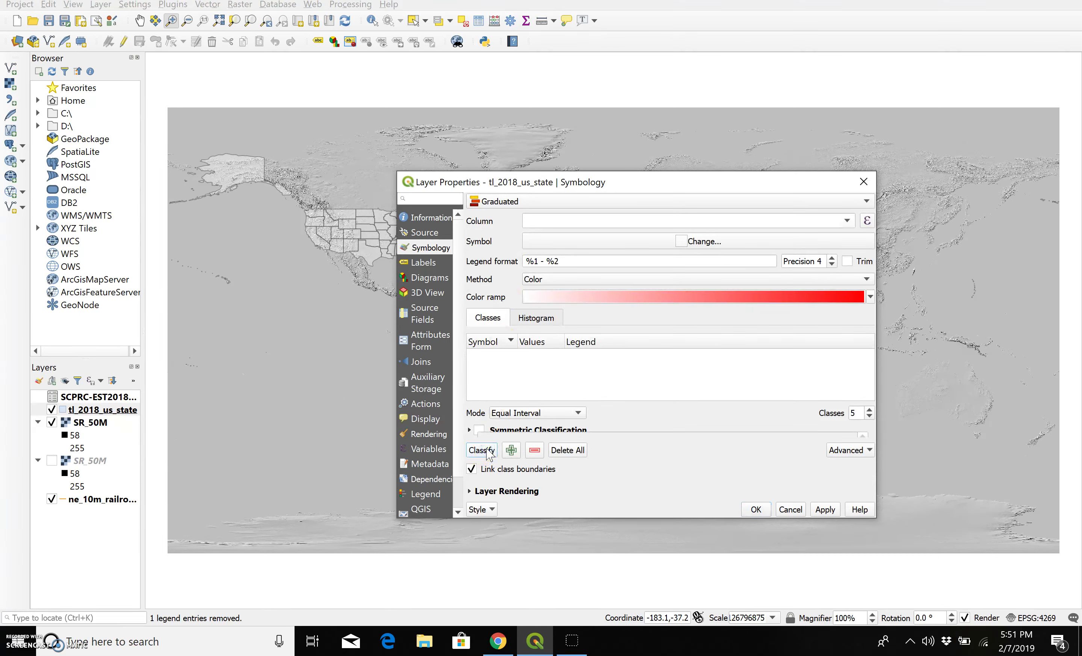
{"action": "left_click", "coordinate": [846, 221]}
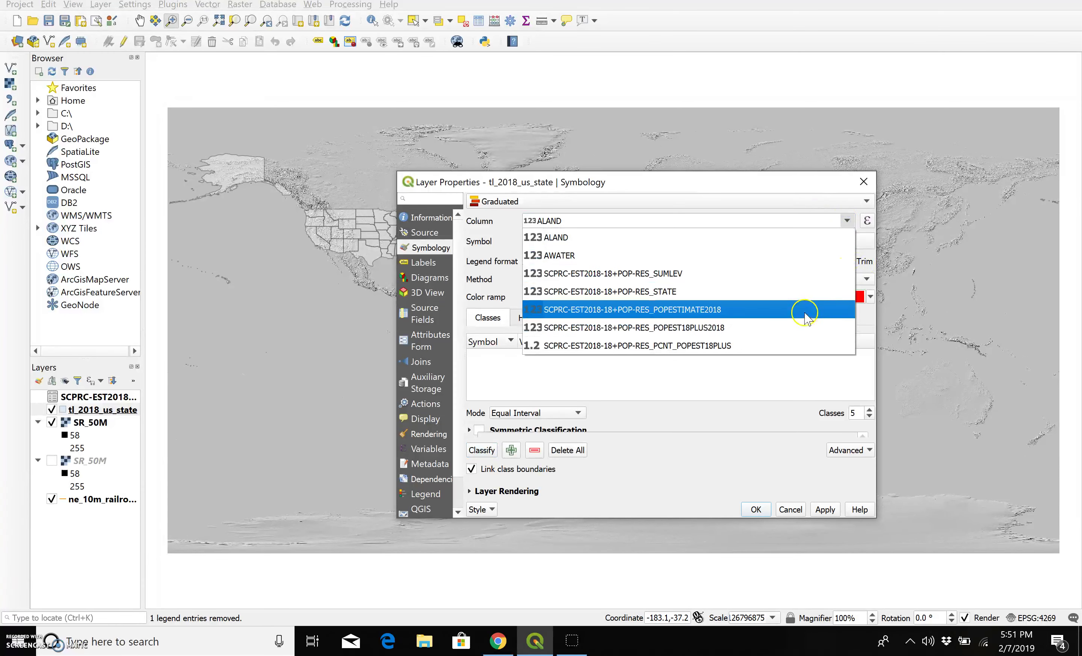
{"action": "left_click", "coordinate": [804, 311]}
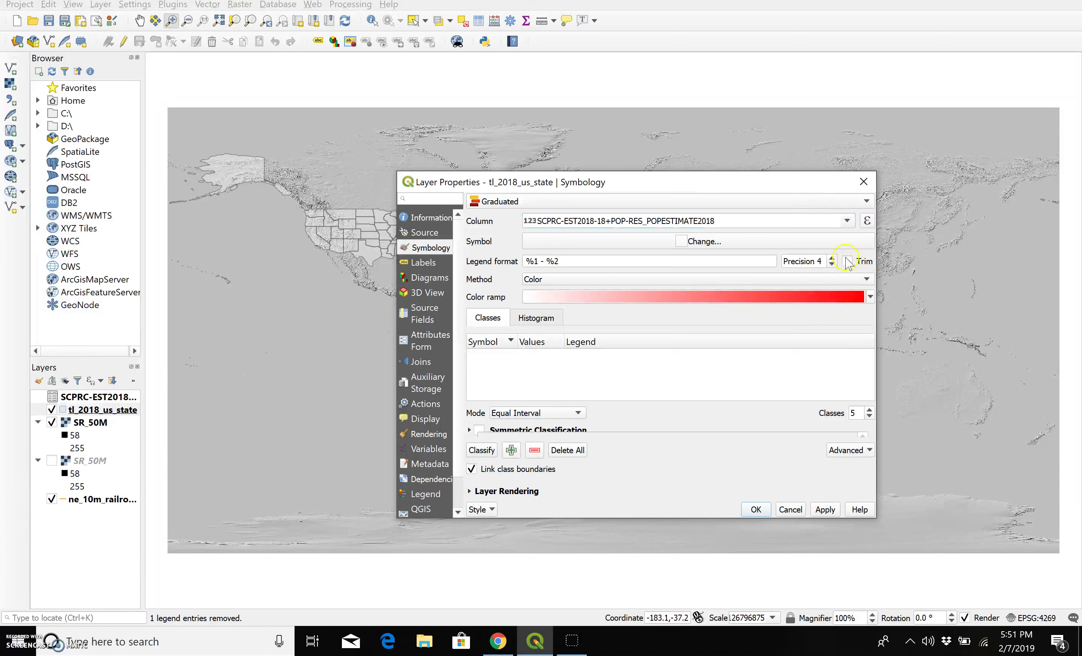
{"action": "left_click", "coordinate": [481, 450]}
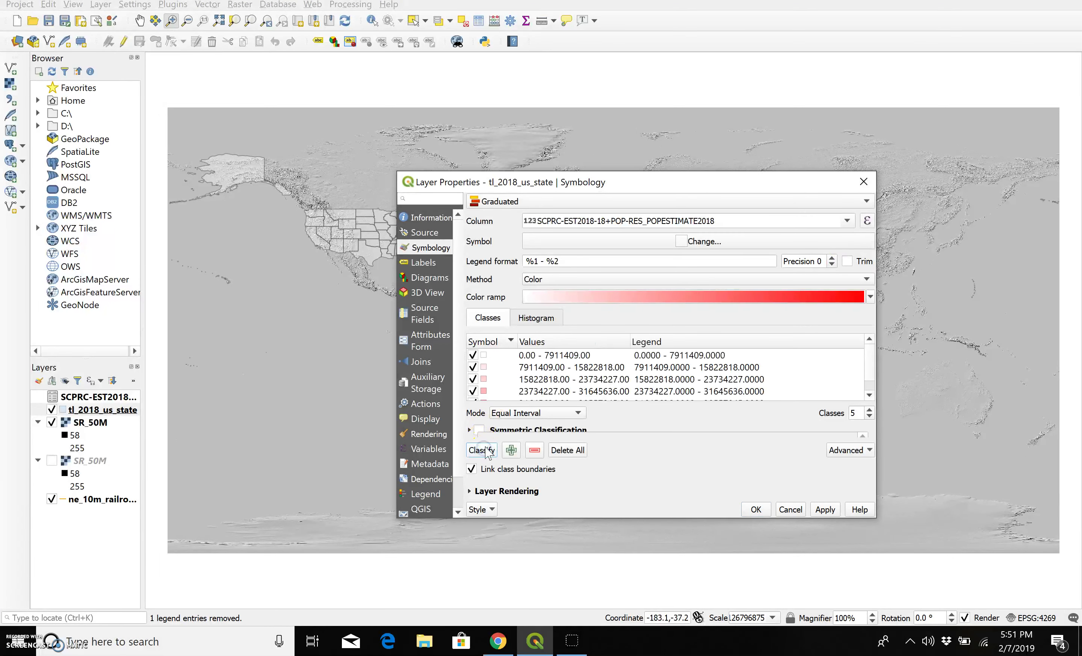
- Set the state population classification to Natural Breaks (Jenks) with 8 classes, and apply the styling to the layer
{"action": "left_click", "coordinate": [563, 418]}
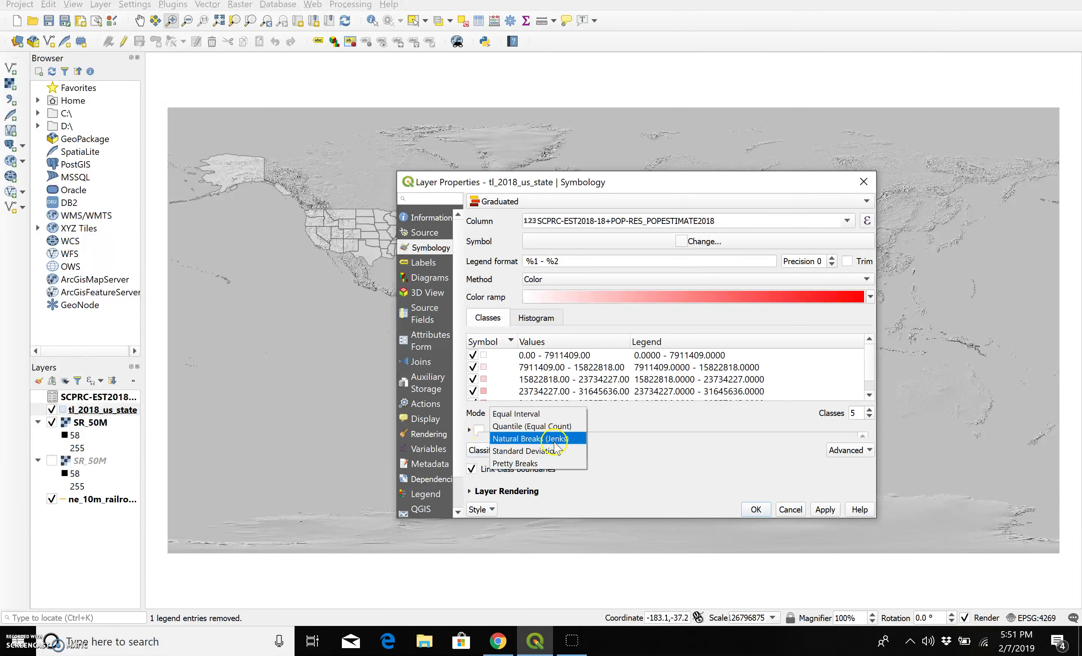
{"action": "left_click", "coordinate": [555, 442]}
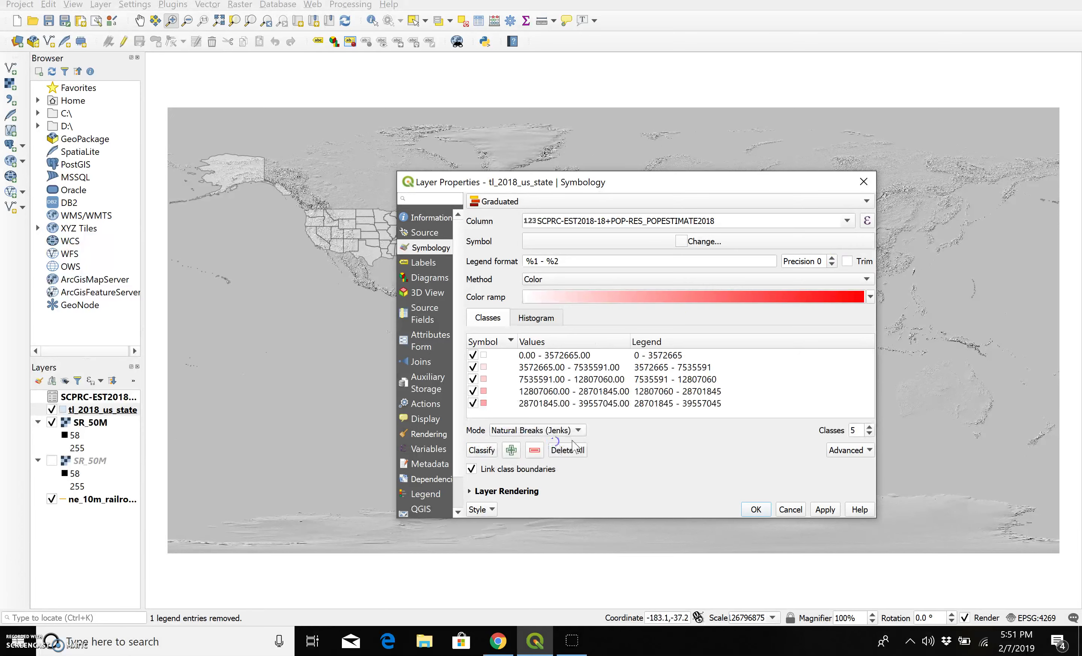
{"action": "left_click", "coordinate": [869, 427]}
{"action": "left_click", "coordinate": [869, 427]}
{"action": "left_click", "coordinate": [869, 427]}
{"action": "left_click", "coordinate": [824, 509]}
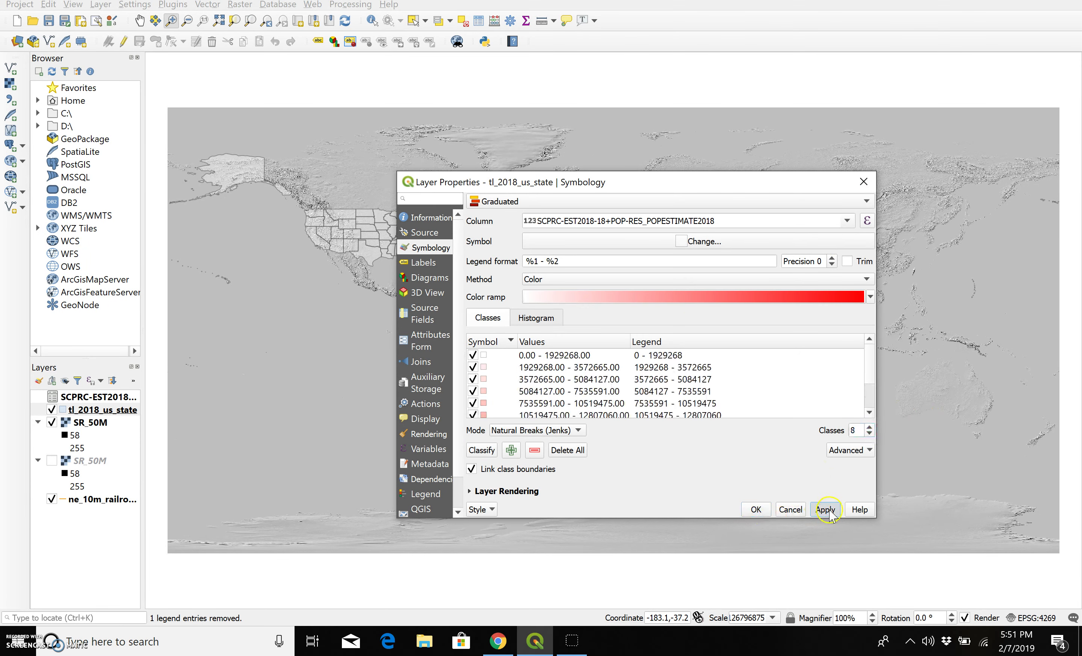
{"action": "left_click", "coordinate": [756, 509]}
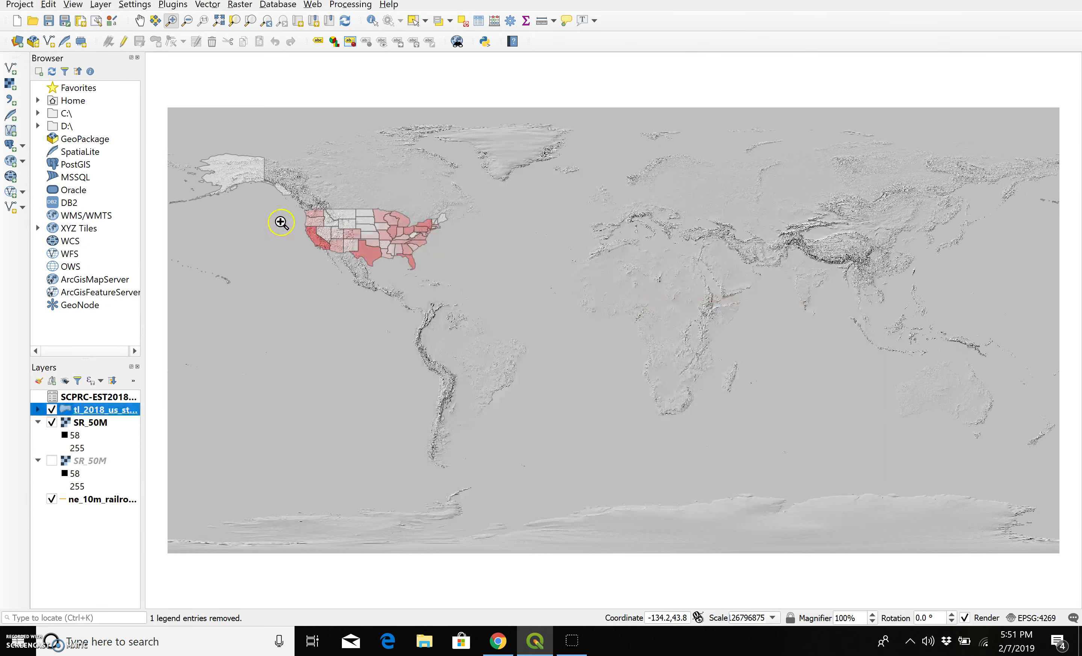
- Examine the population shading over the relief across the western and central United States
{"action": "left_click", "coordinate": [300, 217]}
{"action": "left_click", "coordinate": [652, 329]}
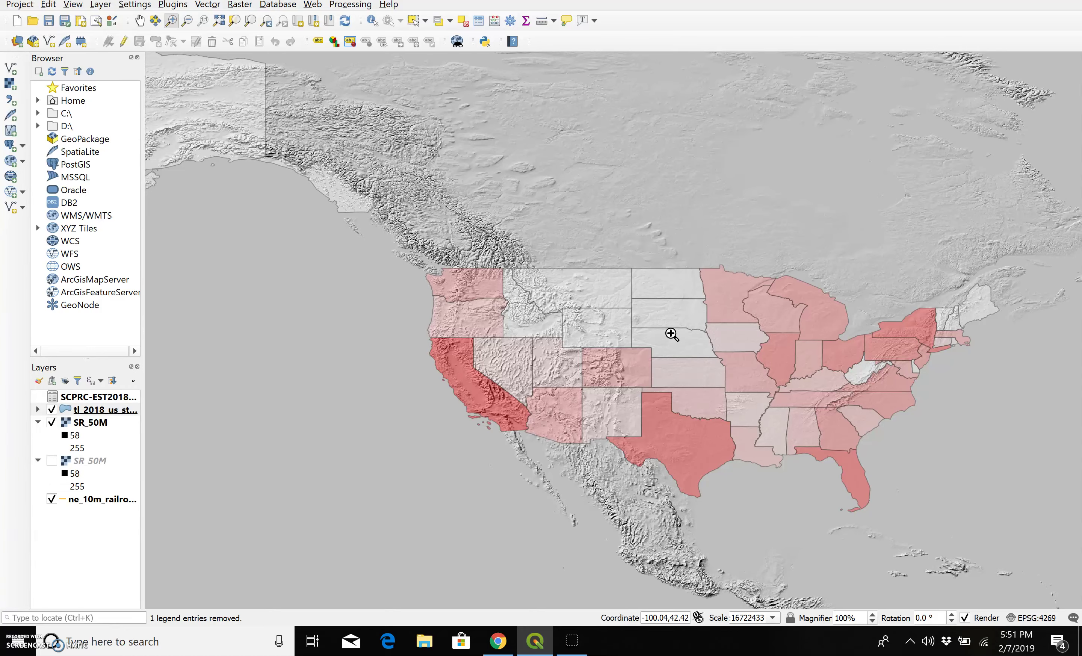
{"action": "left_click", "coordinate": [671, 335]}
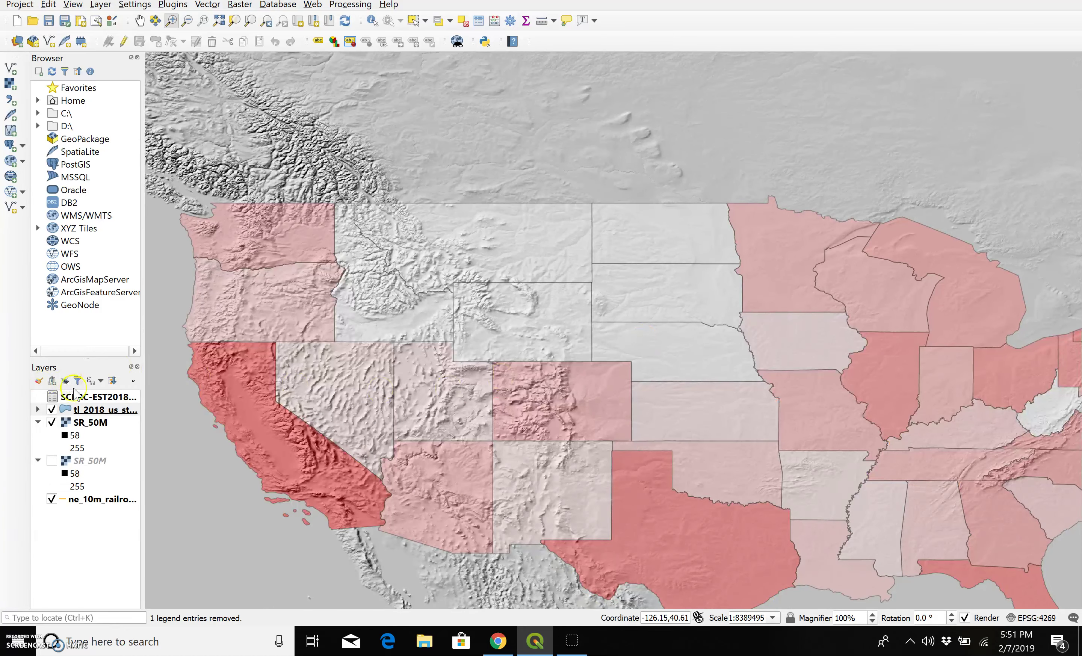
{"action": "mouse_move", "coordinate": [95, 411]}
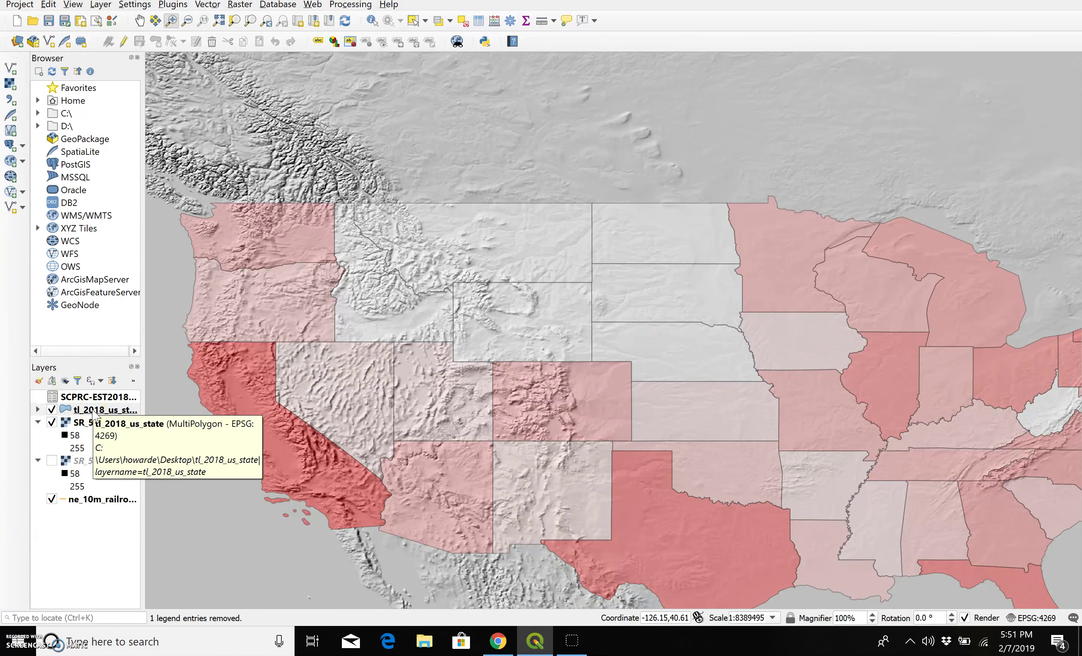
- Add 8068000.jpg from the Transcontinental routes of Pacific Greyhound Lines folder on the Desktop as a raster layer with the NAD83 (EPSG:4269) CRS
{"action": "left_click", "coordinate": [13, 87]}
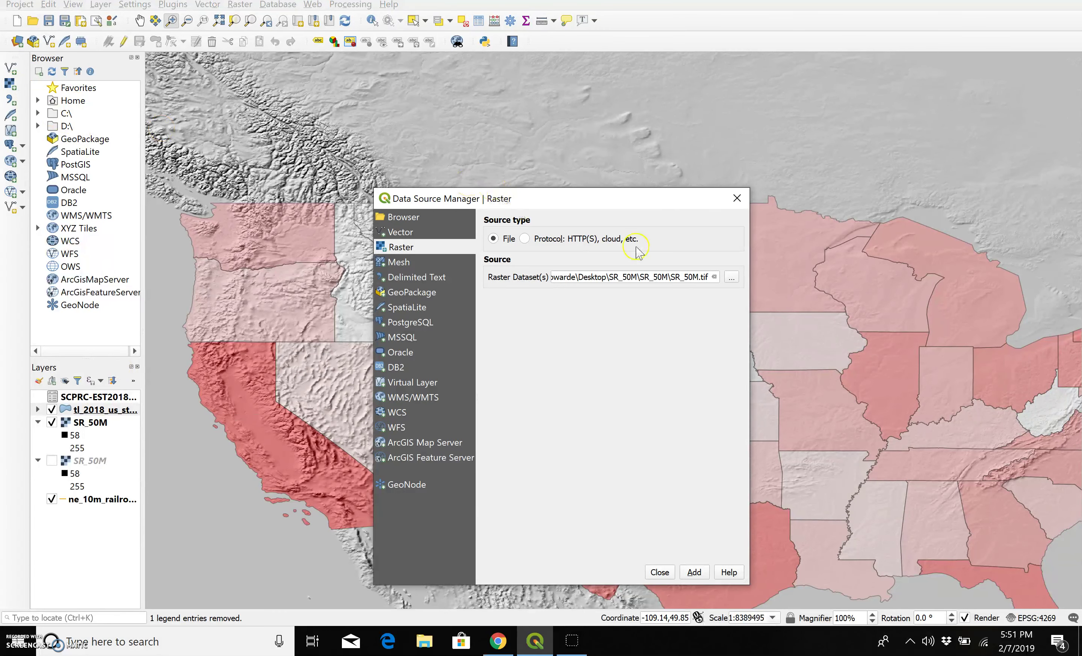
{"action": "left_click", "coordinate": [732, 278]}
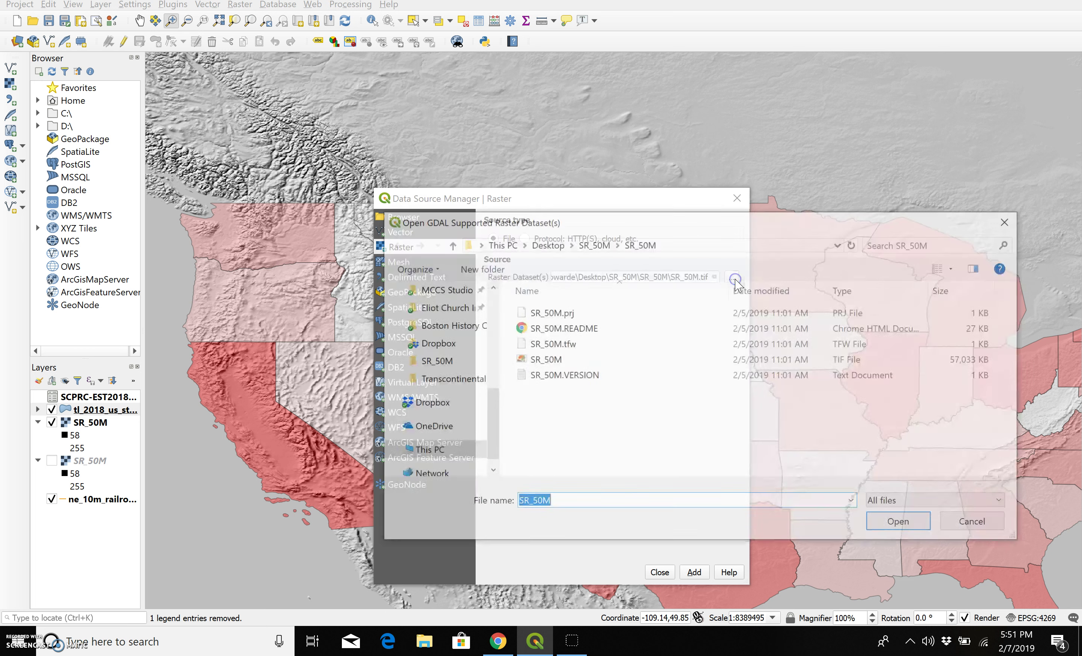
{"action": "left_click_drag", "start_coordinate": [488, 400], "coordinate": [488, 303]}
{"action": "left_click", "coordinate": [433, 320]}
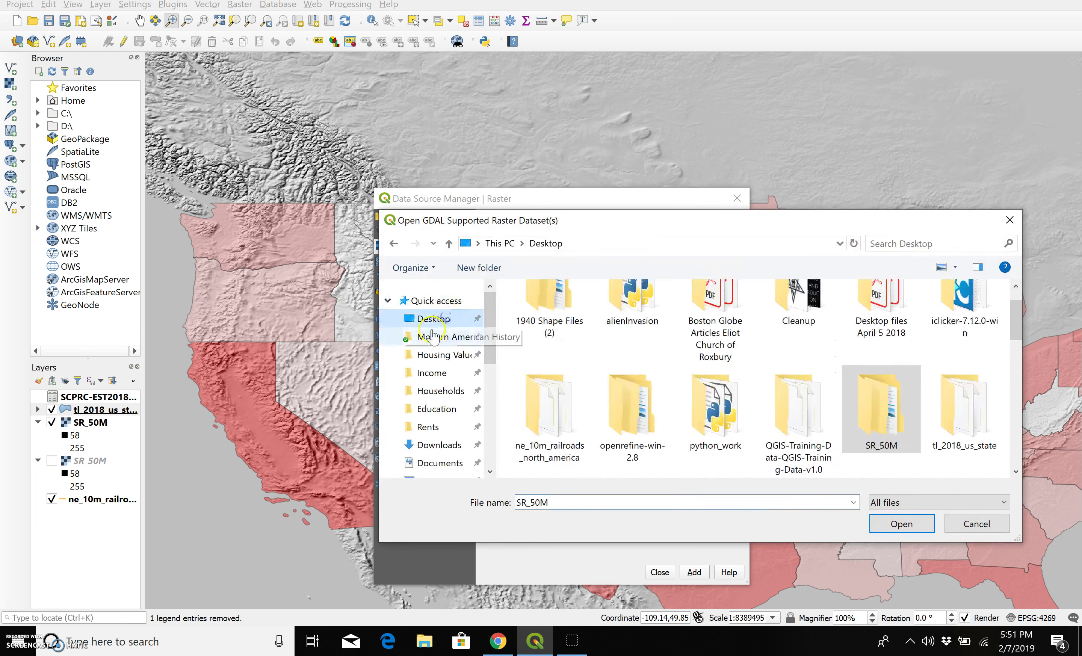
{"action": "left_click_drag", "start_coordinate": [1015, 329], "coordinate": [1028, 368]}
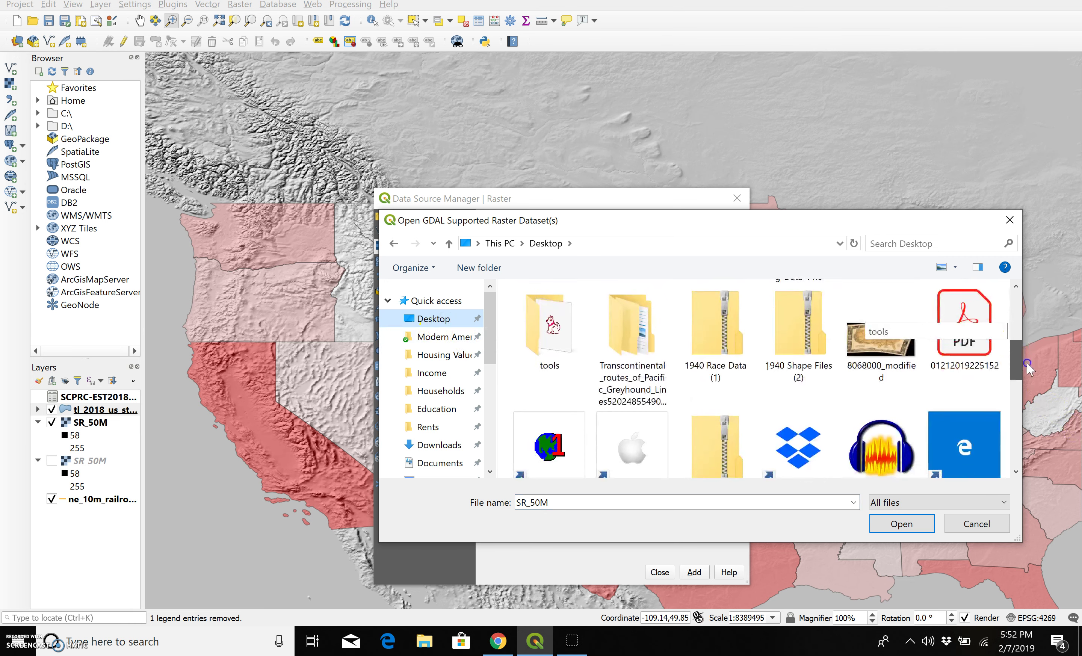
{"action": "double_click", "coordinate": [632, 384]}
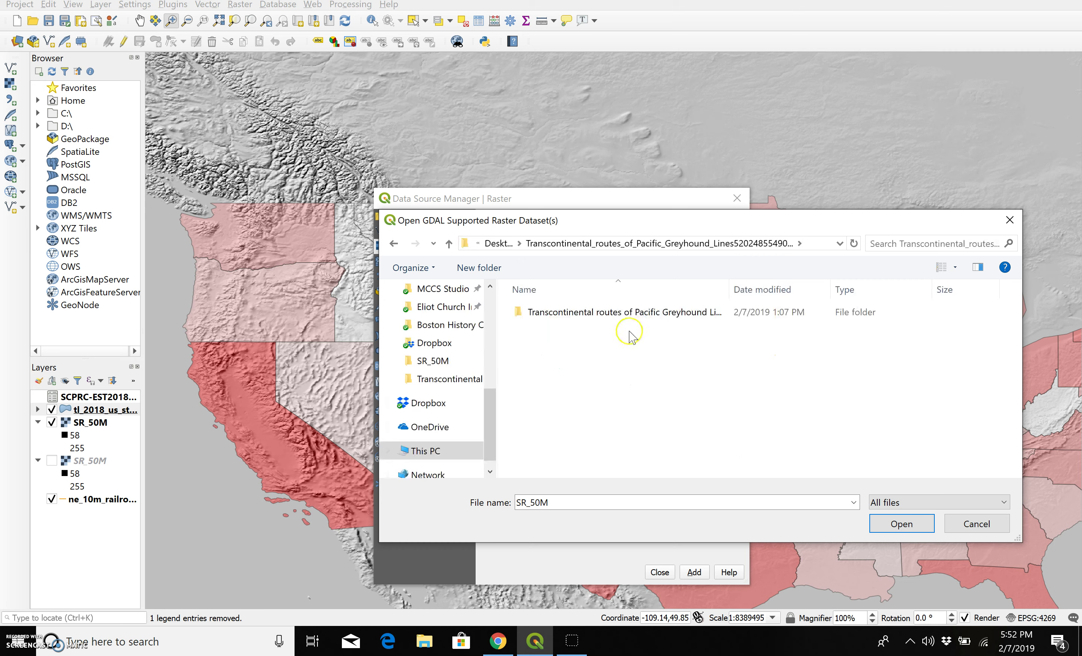
{"action": "double_click", "coordinate": [628, 313]}
{"action": "double_click", "coordinate": [557, 337]}
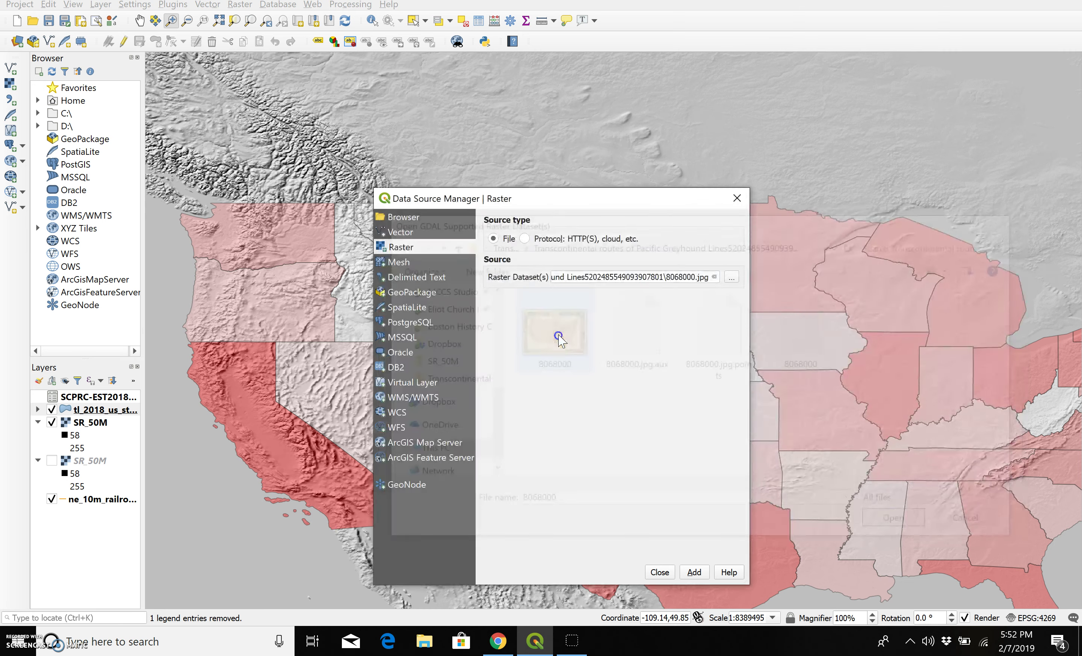
{"action": "left_click", "coordinate": [695, 573]}
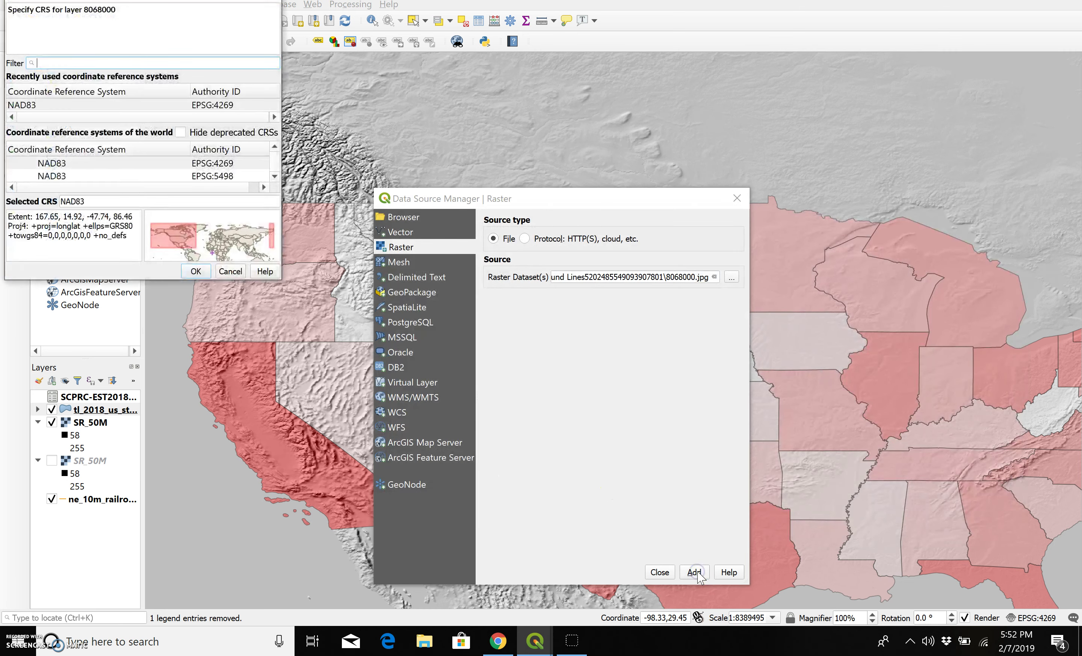
{"action": "left_click", "coordinate": [198, 270]}
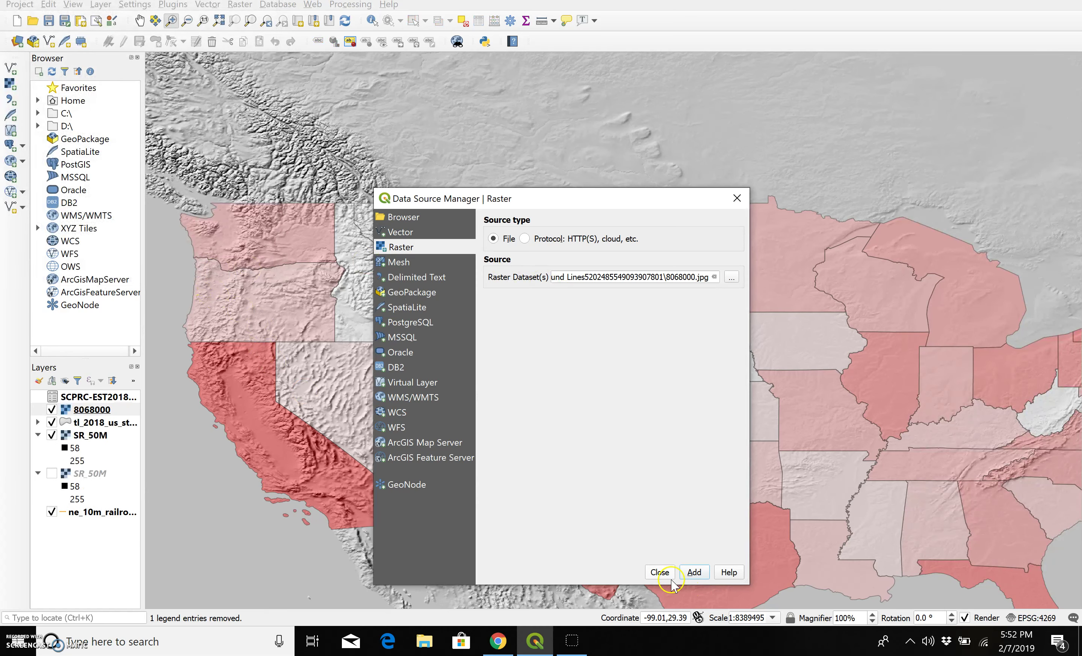
{"action": "left_click", "coordinate": [659, 572]}
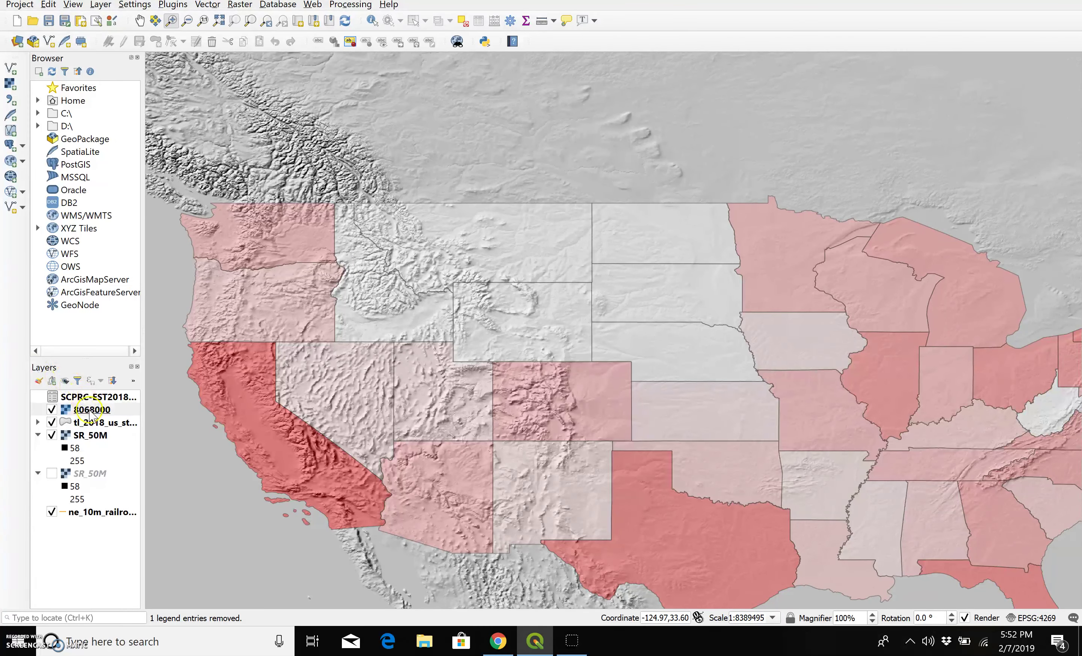
- Compare the 8068000 raster's placement with the US states, and remove that raster layer from the project
{"action": "right_click", "coordinate": [92, 423]}
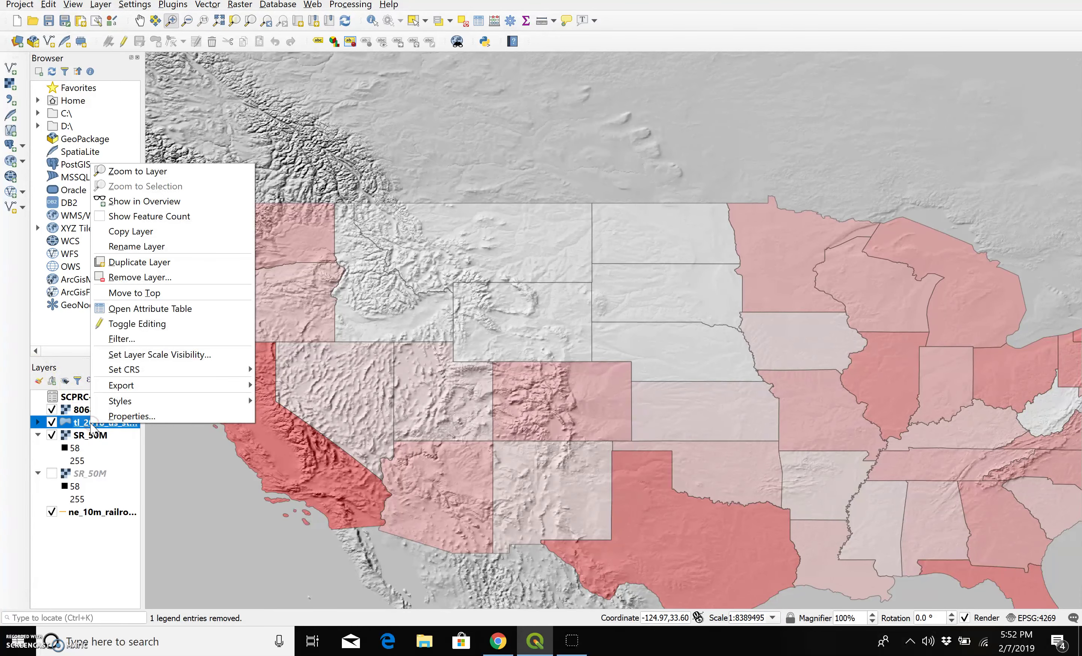
{"action": "left_click", "coordinate": [145, 170]}
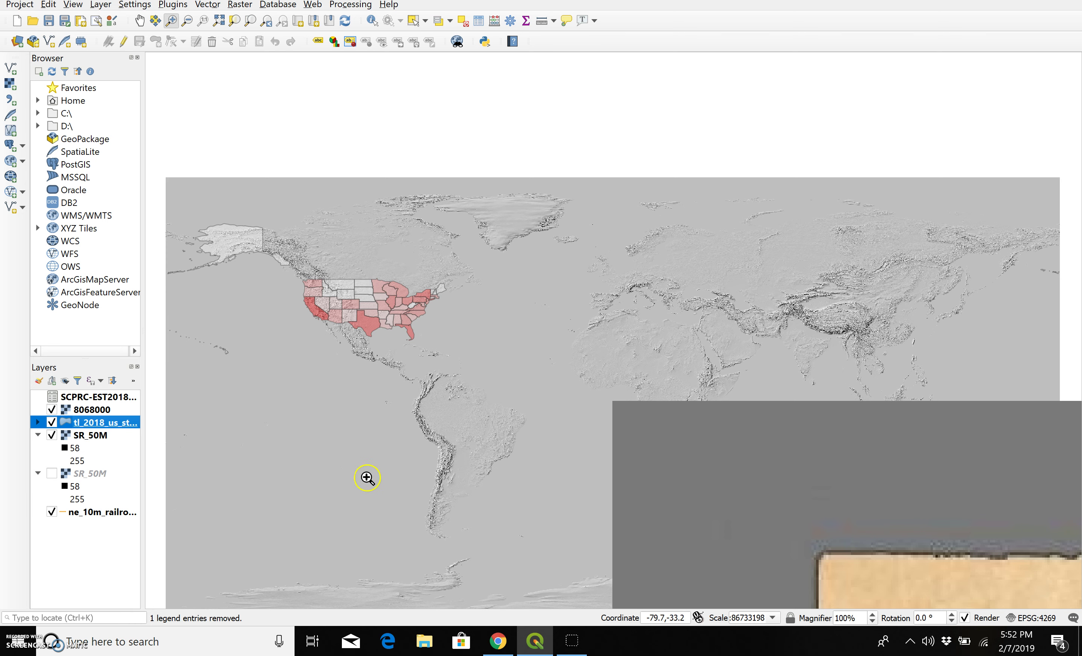
{"action": "right_click", "coordinate": [68, 409]}
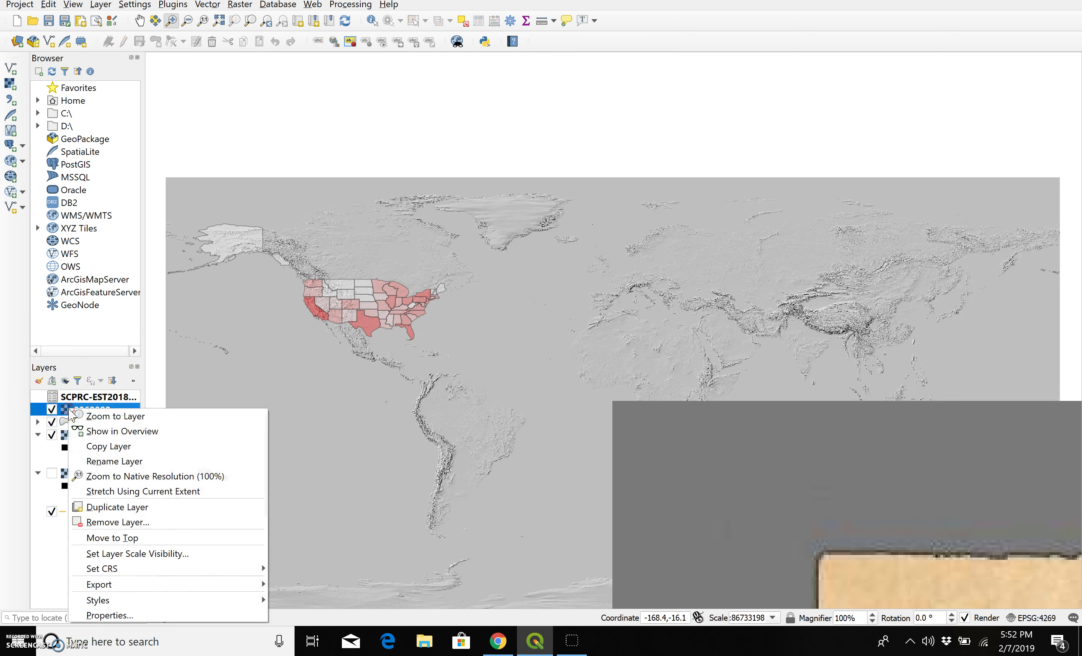
{"action": "left_click", "coordinate": [92, 523]}
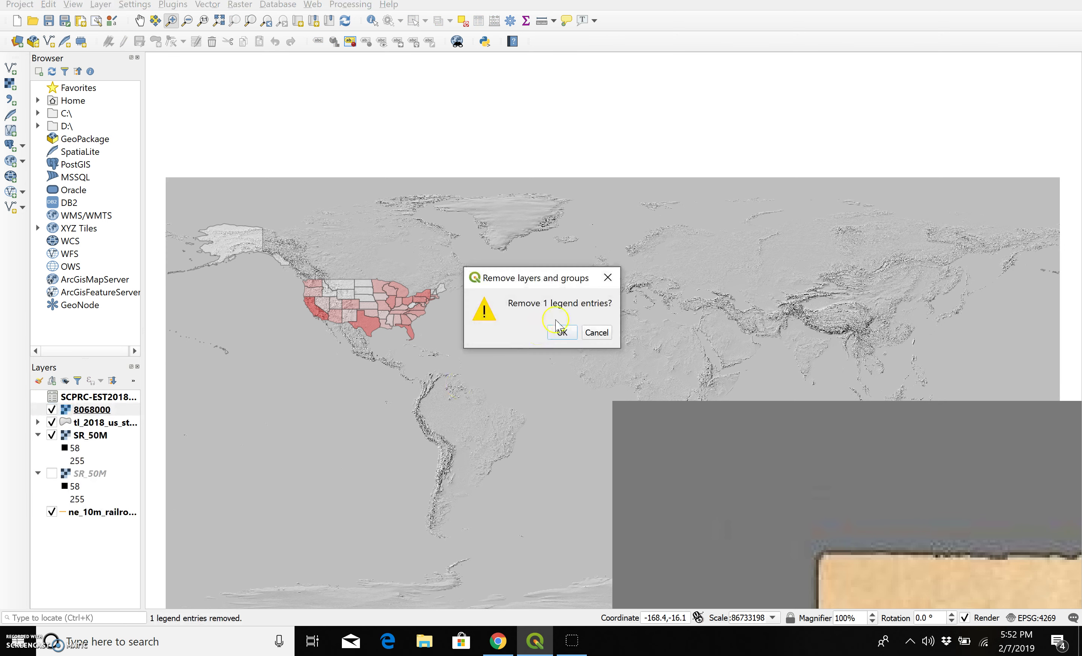
{"action": "left_click", "coordinate": [556, 332]}
{"action": "left_click", "coordinate": [552, 332]}
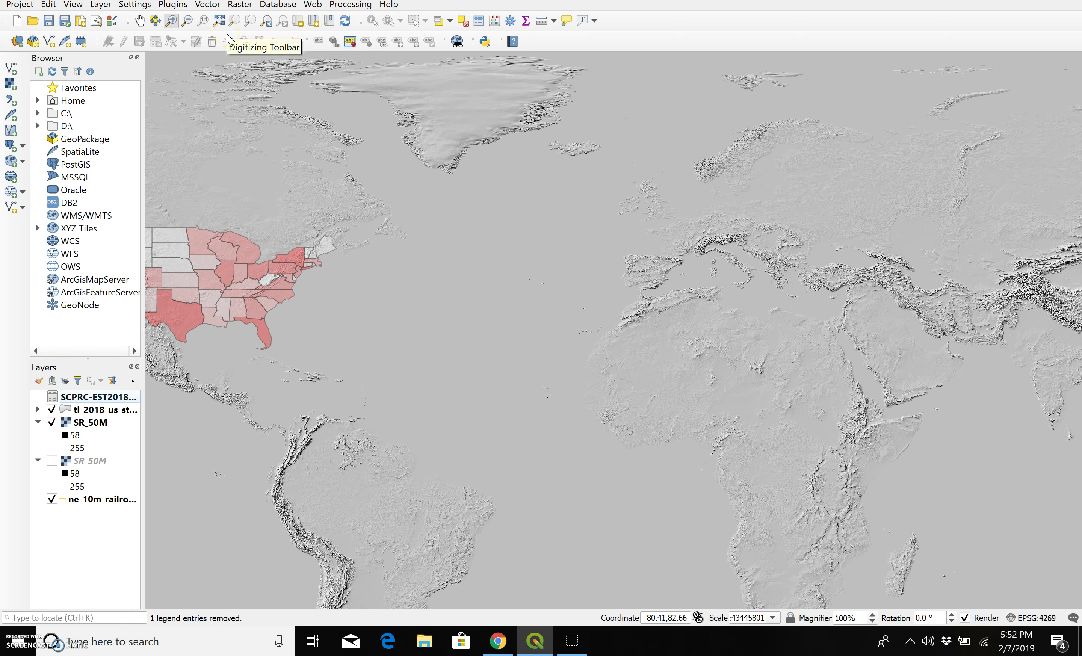
- Locate the Georeferencer tool among the raster commands and find its plugin in the list of all plugins
{"action": "left_click", "coordinate": [240, 5]}
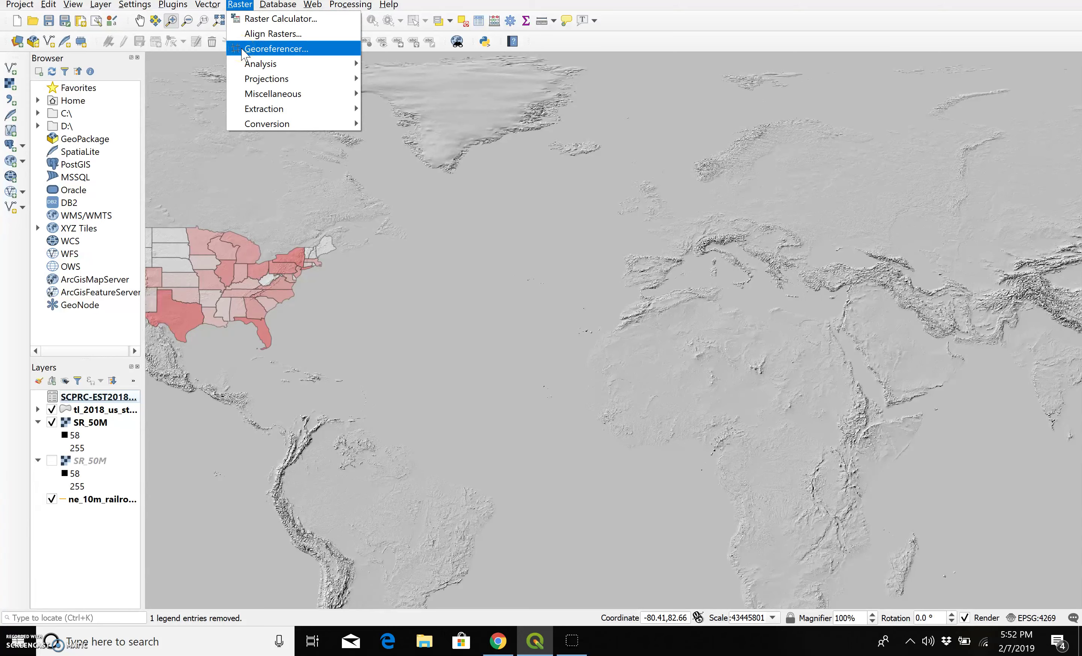
{"action": "left_click", "coordinate": [173, 5]}
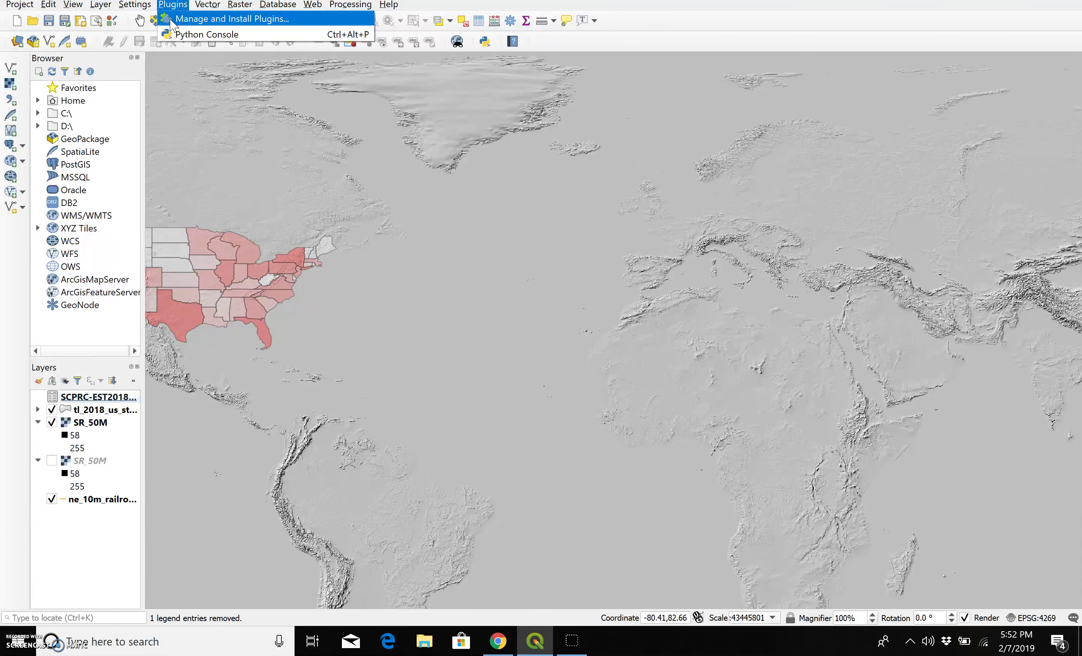
{"action": "left_click", "coordinate": [171, 20]}
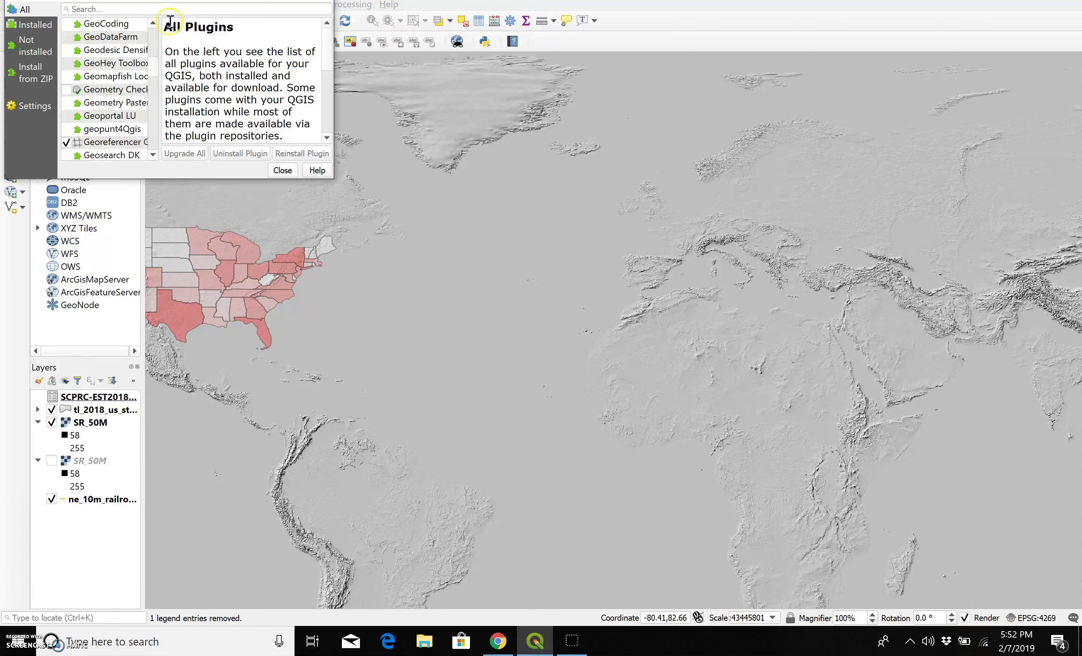
{"action": "scroll", "coordinate": [144, 71], "scroll_direction": "up", "scroll_amount": 2}
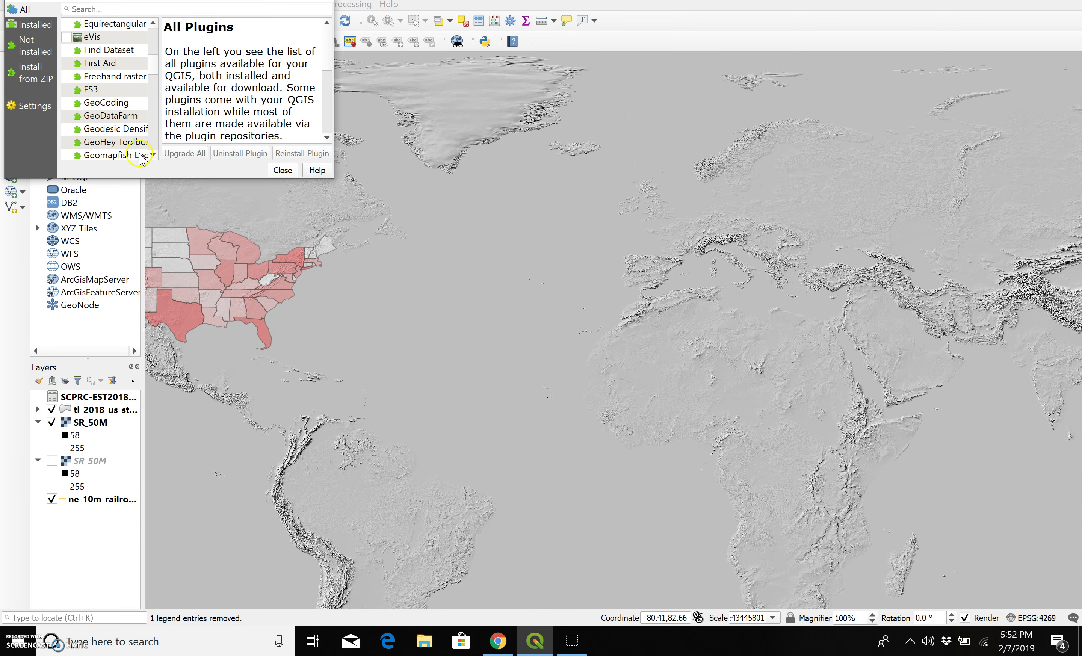
{"action": "left_click", "coordinate": [151, 155]}
{"action": "left_click", "coordinate": [150, 154]}
{"action": "left_click", "coordinate": [150, 155]}
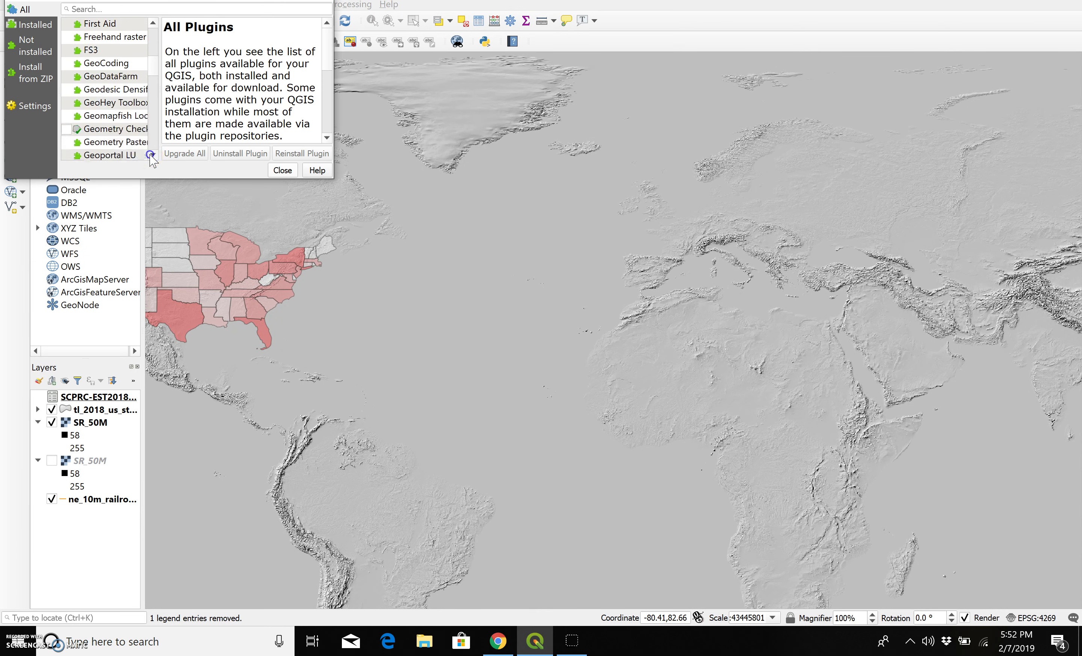
{"action": "left_click", "coordinate": [151, 155]}
{"action": "left_click", "coordinate": [151, 155]}
{"action": "left_click", "coordinate": [151, 155]}
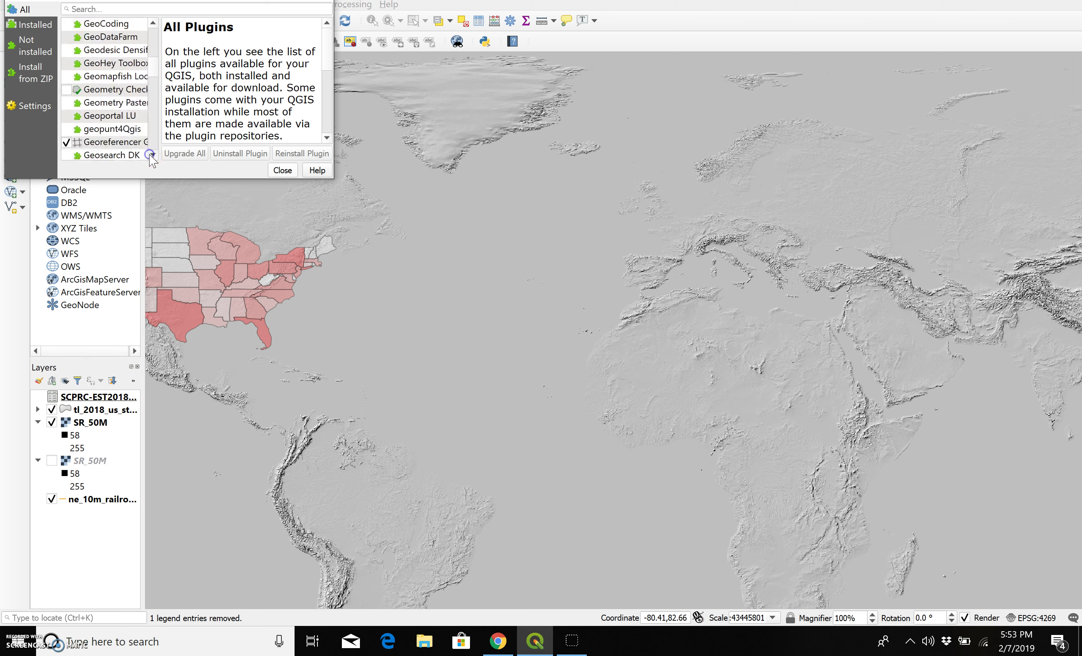
- Open 8068000.jpg from the Transcontinental routes of Pacific Greyhound Lines folder in the Georeferencer
{"action": "left_click", "coordinate": [282, 170]}
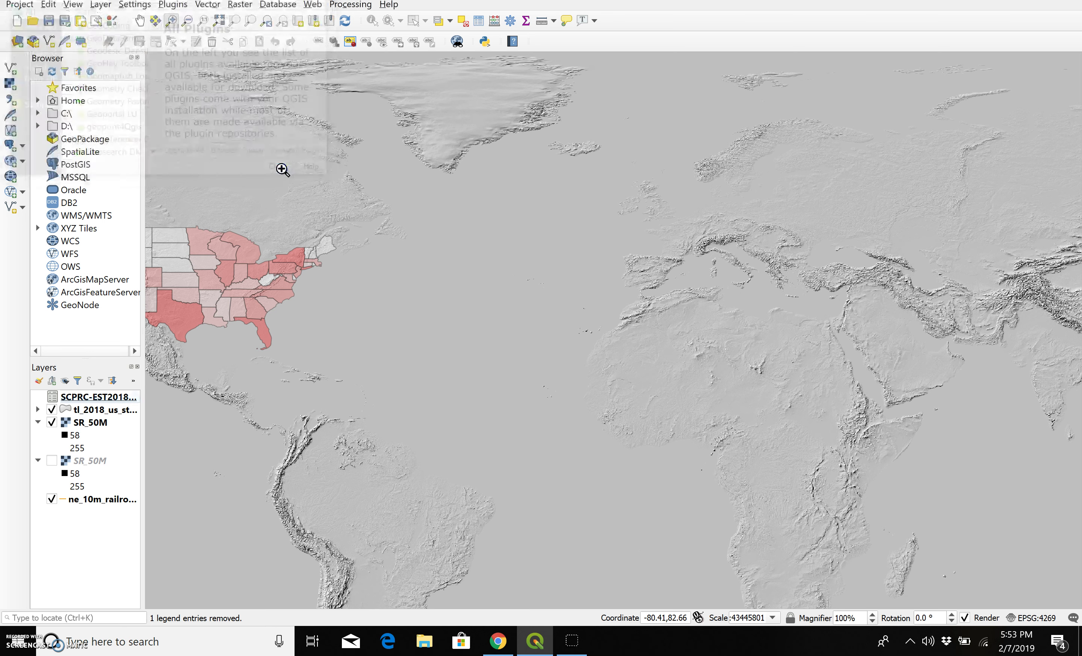
{"action": "left_click", "coordinate": [241, 5]}
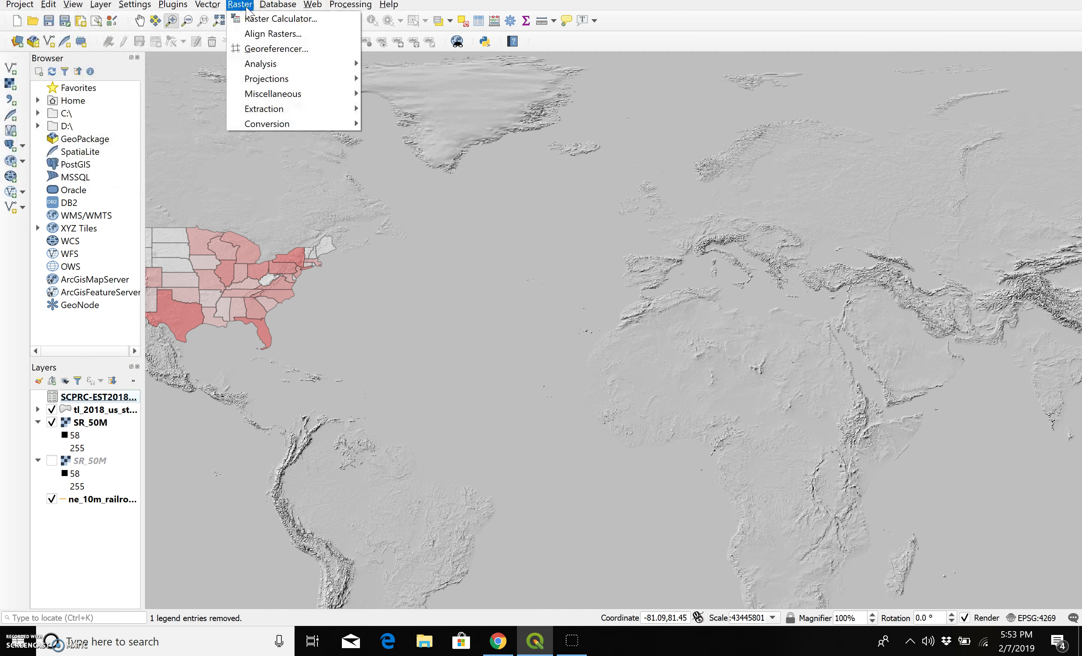
{"action": "left_click", "coordinate": [268, 48]}
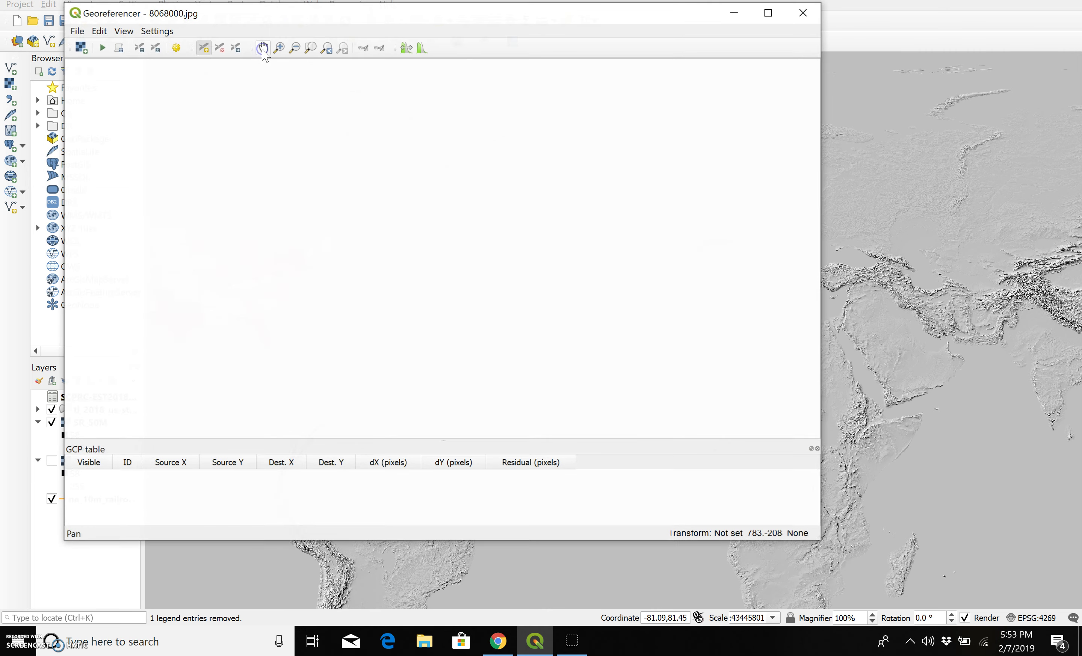
{"action": "left_click", "coordinate": [80, 48]}
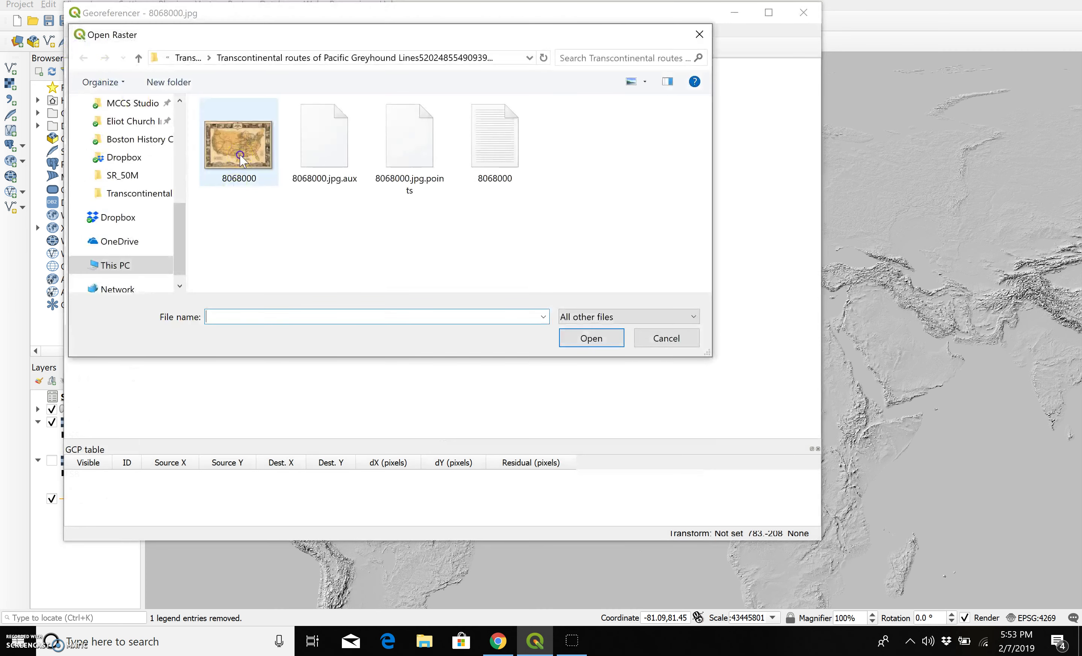
{"action": "double_click", "coordinate": [239, 157]}
- Place a control point at the northwestern corner of Washington on the Greyhound map, with its coordinates taken from the map canvas
{"action": "left_click", "coordinate": [196, 271]}
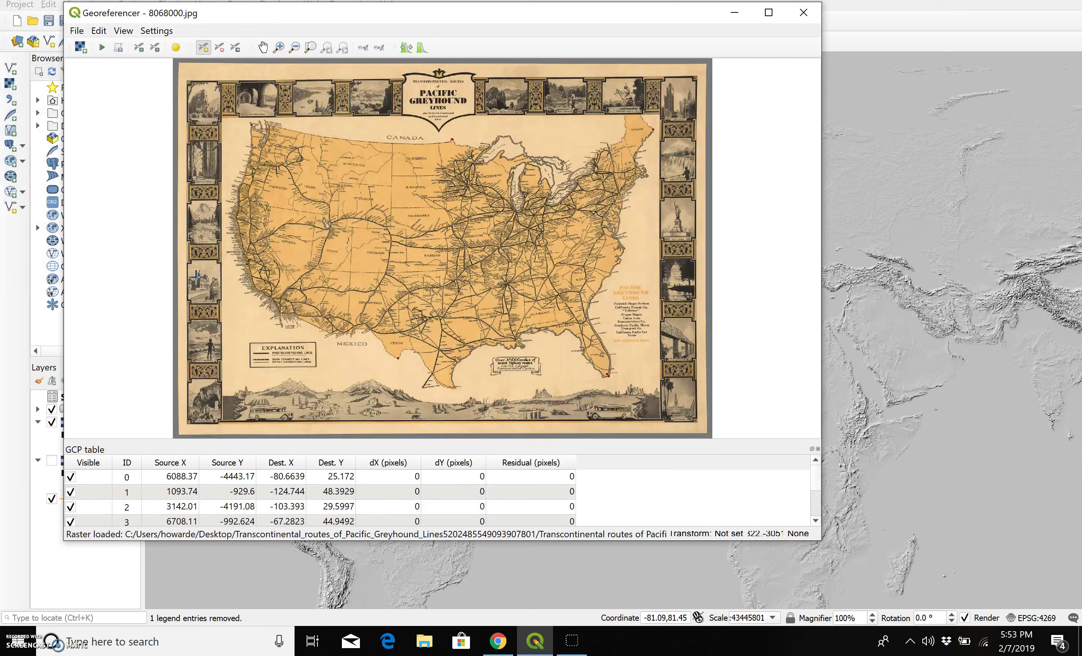
{"action": "left_click", "coordinate": [220, 284]}
{"action": "left_click", "coordinate": [235, 215]}
{"action": "left_click", "coordinate": [381, 143]}
{"action": "left_click", "coordinate": [264, 124]}
{"action": "left_click", "coordinate": [265, 124]}
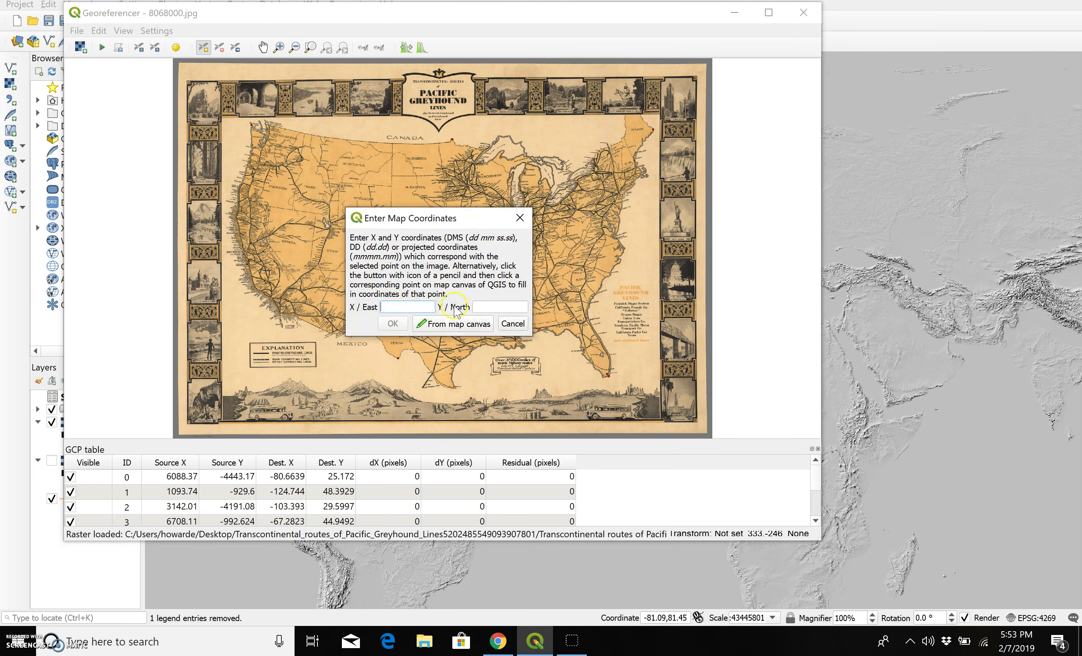
{"action": "left_click", "coordinate": [455, 325]}
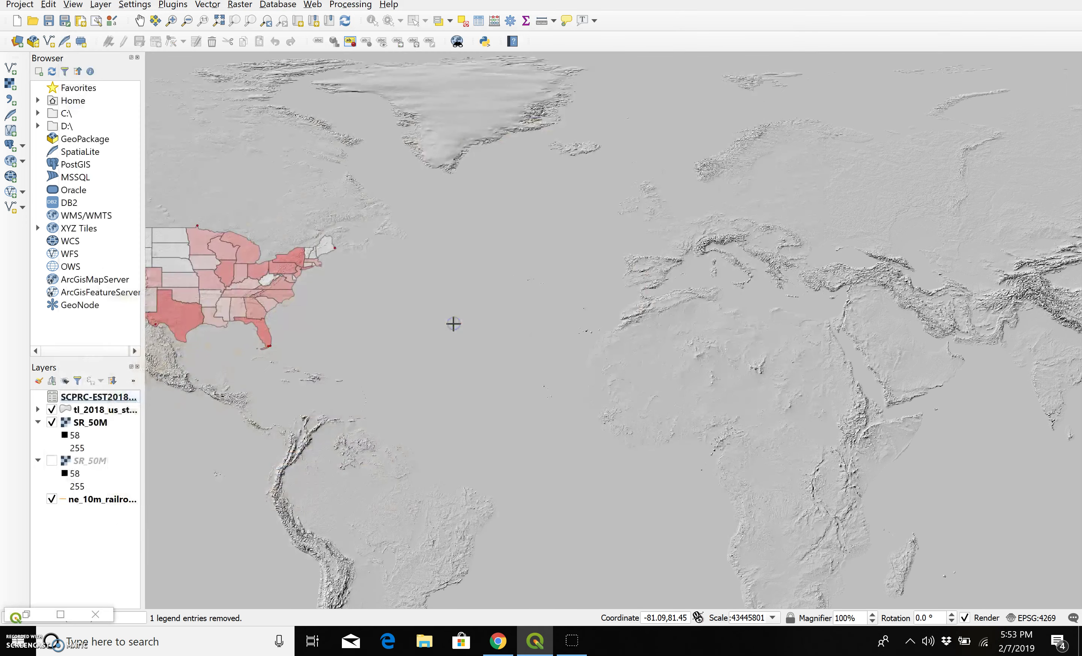
- Pick the matching spot in northwestern Washington on the US states layer as the control point's map coordinates
{"action": "scroll", "coordinate": [191, 203], "scroll_direction": "up", "scroll_amount": 3}
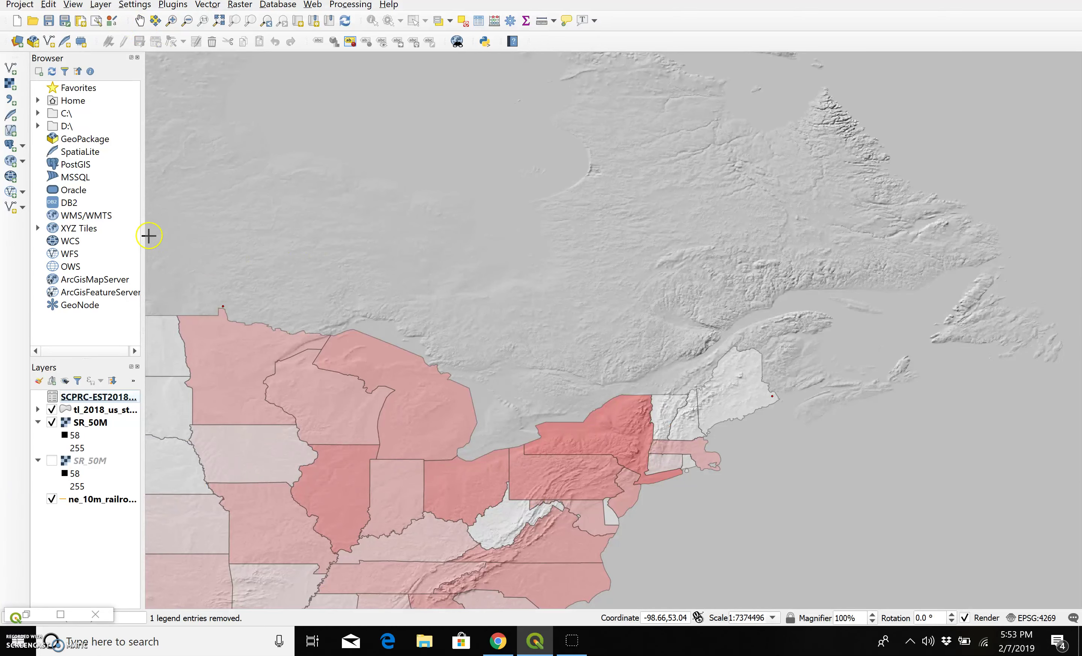
{"action": "left_click", "coordinate": [140, 20]}
{"action": "scroll", "coordinate": [191, 187], "scroll_direction": "up", "scroll_amount": 1}
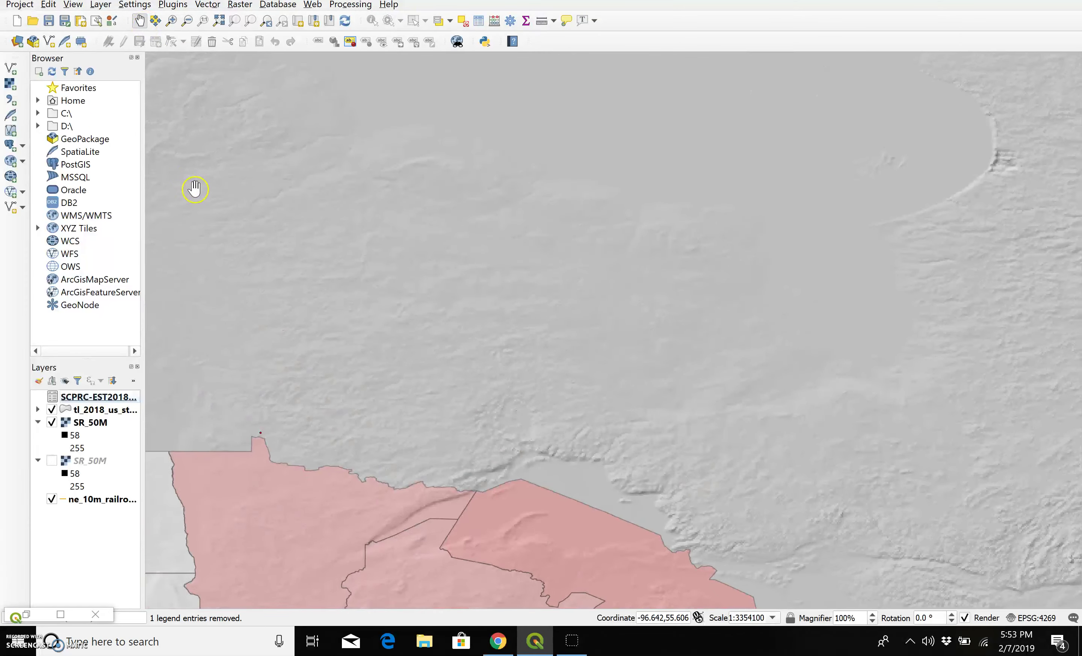
{"action": "left_click_drag", "start_coordinate": [191, 188], "coordinate": [466, 85]}
{"action": "left_click_drag", "start_coordinate": [282, 314], "coordinate": [578, 153]}
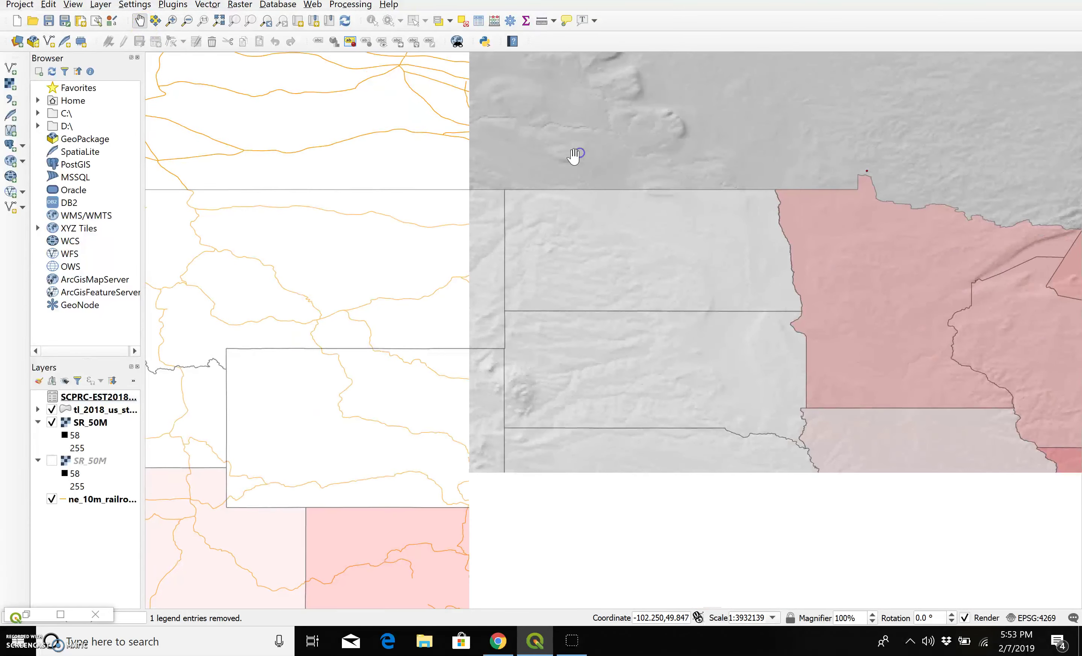